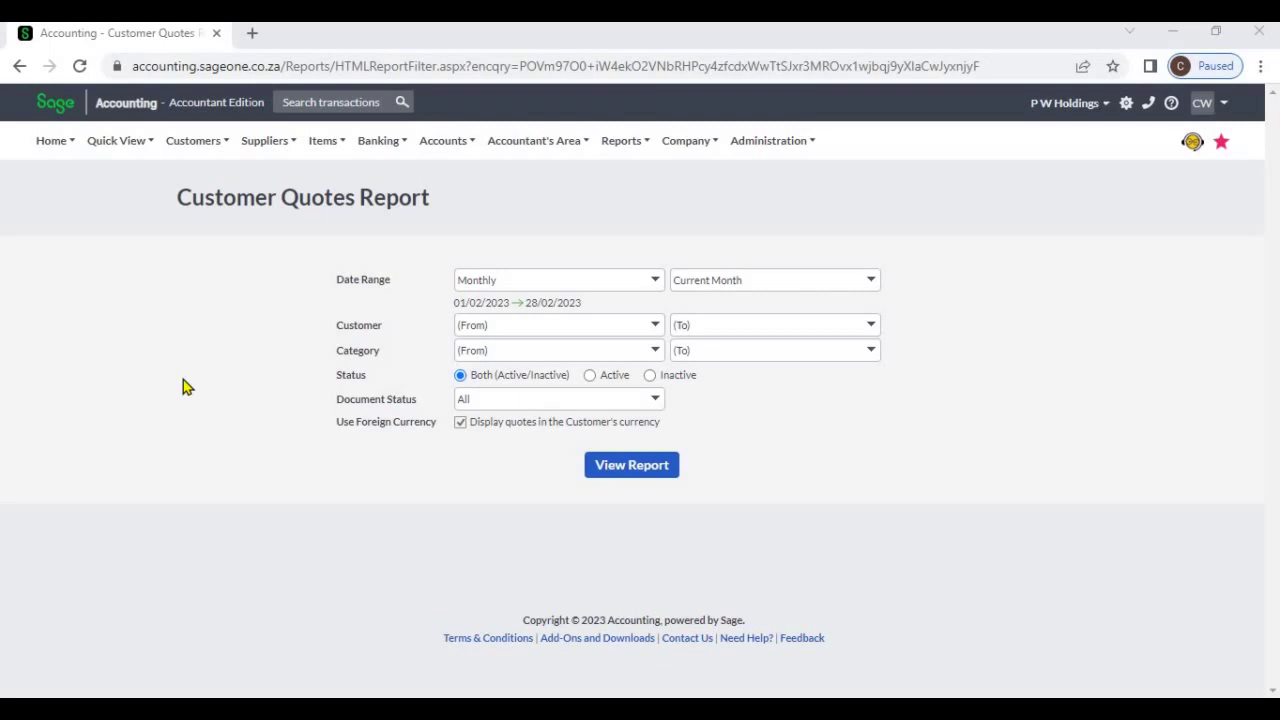
{"action": "left_click", "coordinate": [196, 145]}
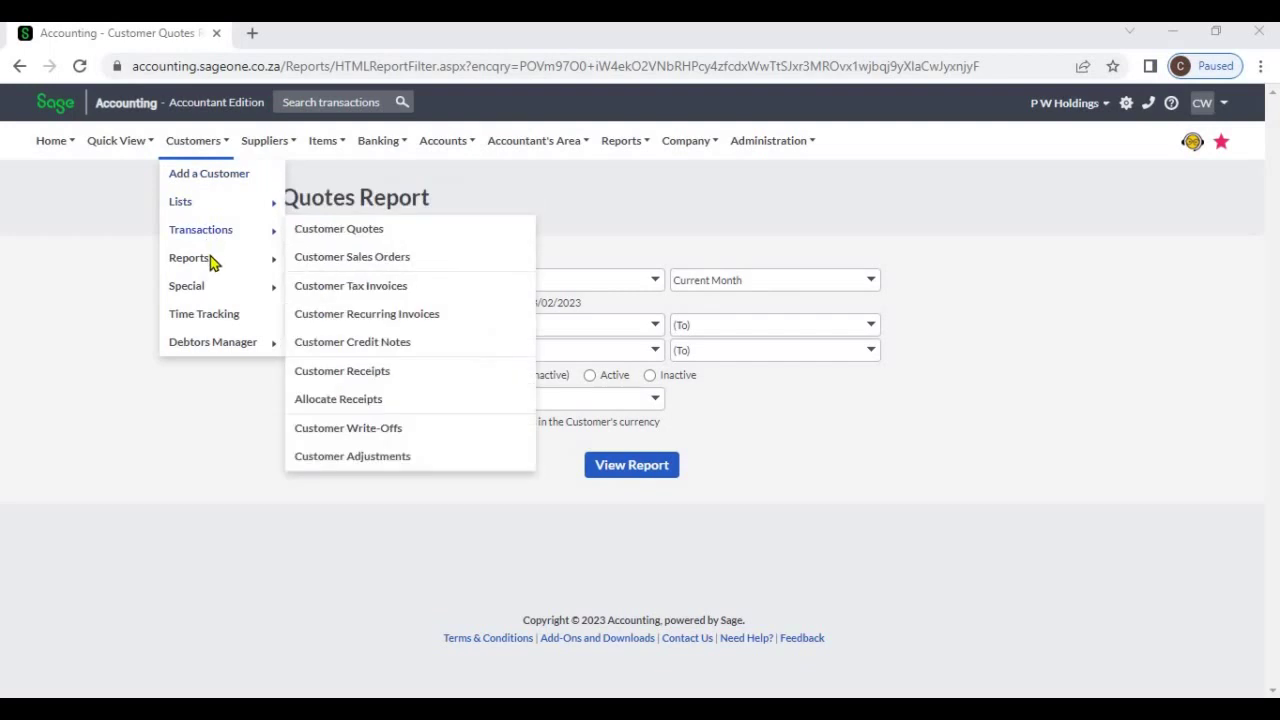
{"action": "mouse_move", "coordinate": [250, 270]}
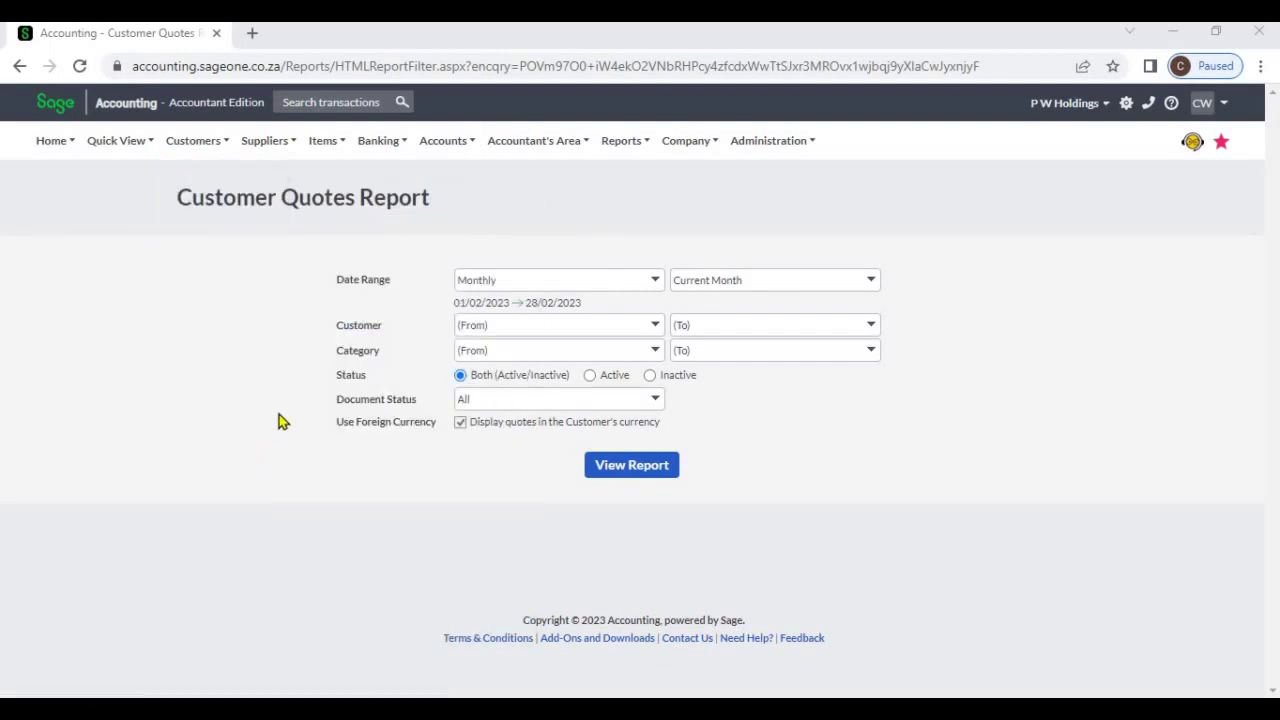
Set the report's date range to Custom Dates from 07/02/2023 to 09/02/2023.
{"action": "left_click", "coordinate": [655, 285]}
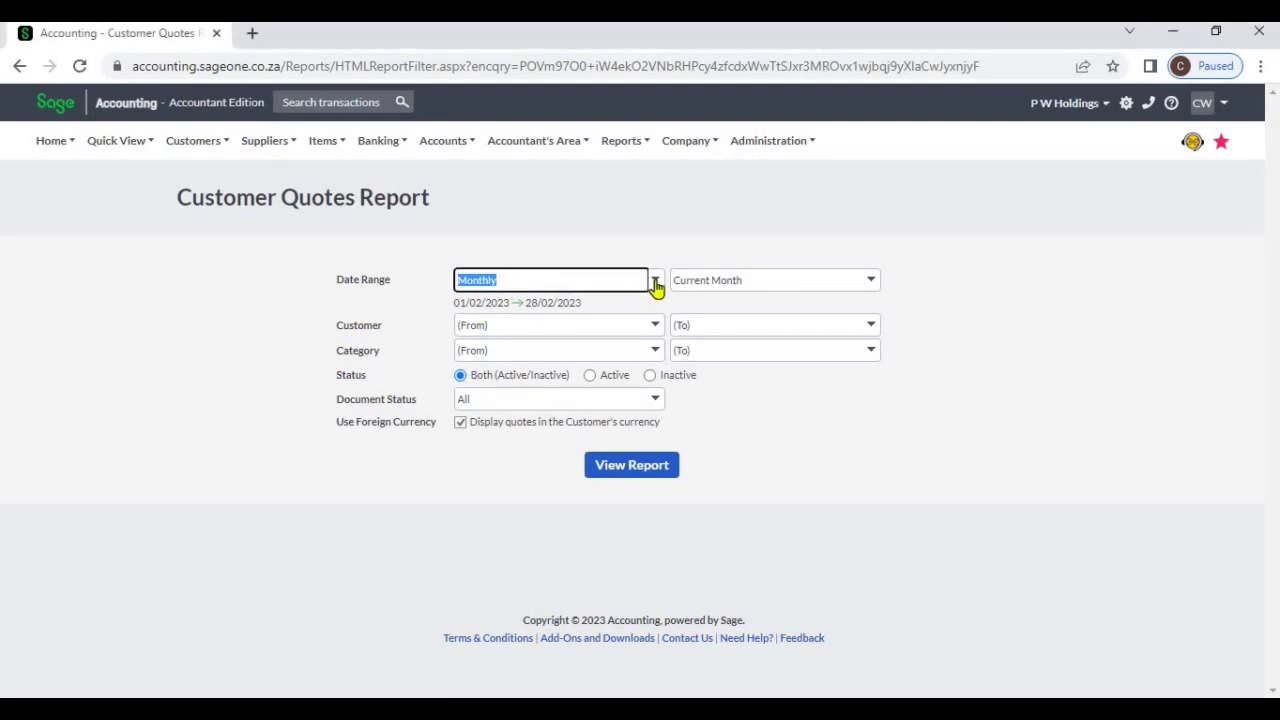
{"action": "left_click", "coordinate": [655, 285]}
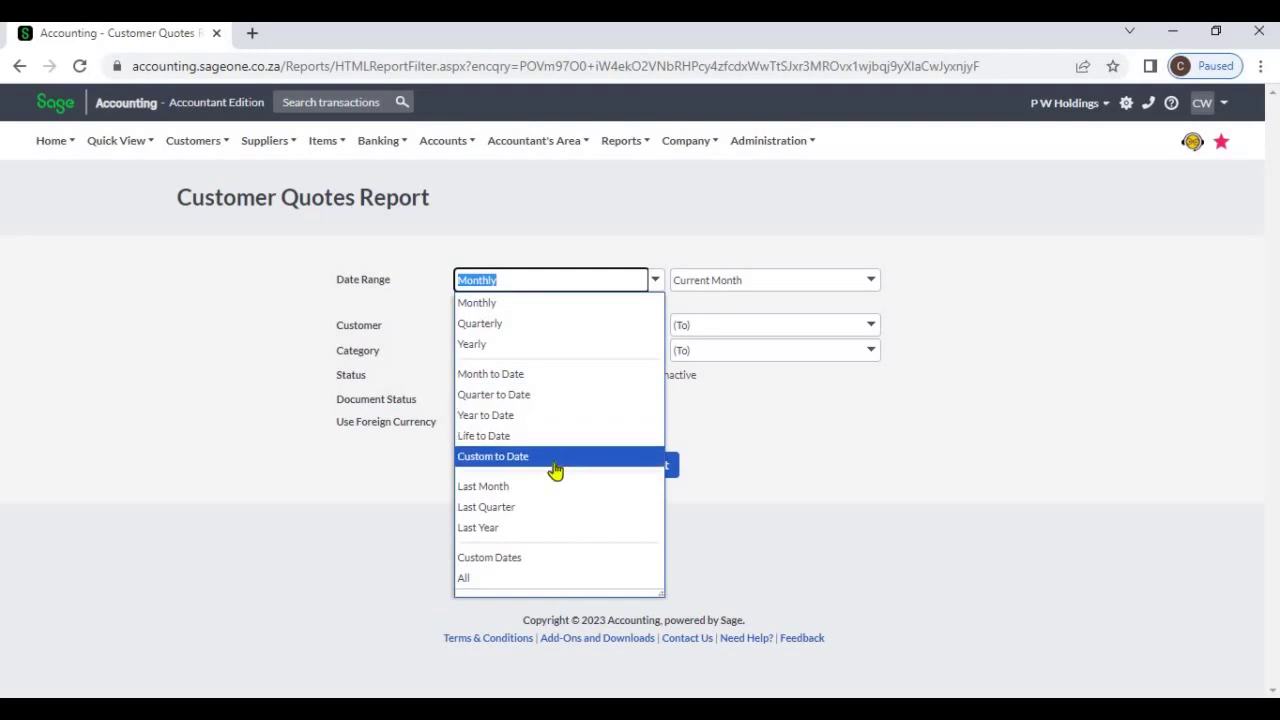
{"action": "left_click", "coordinate": [535, 558]}
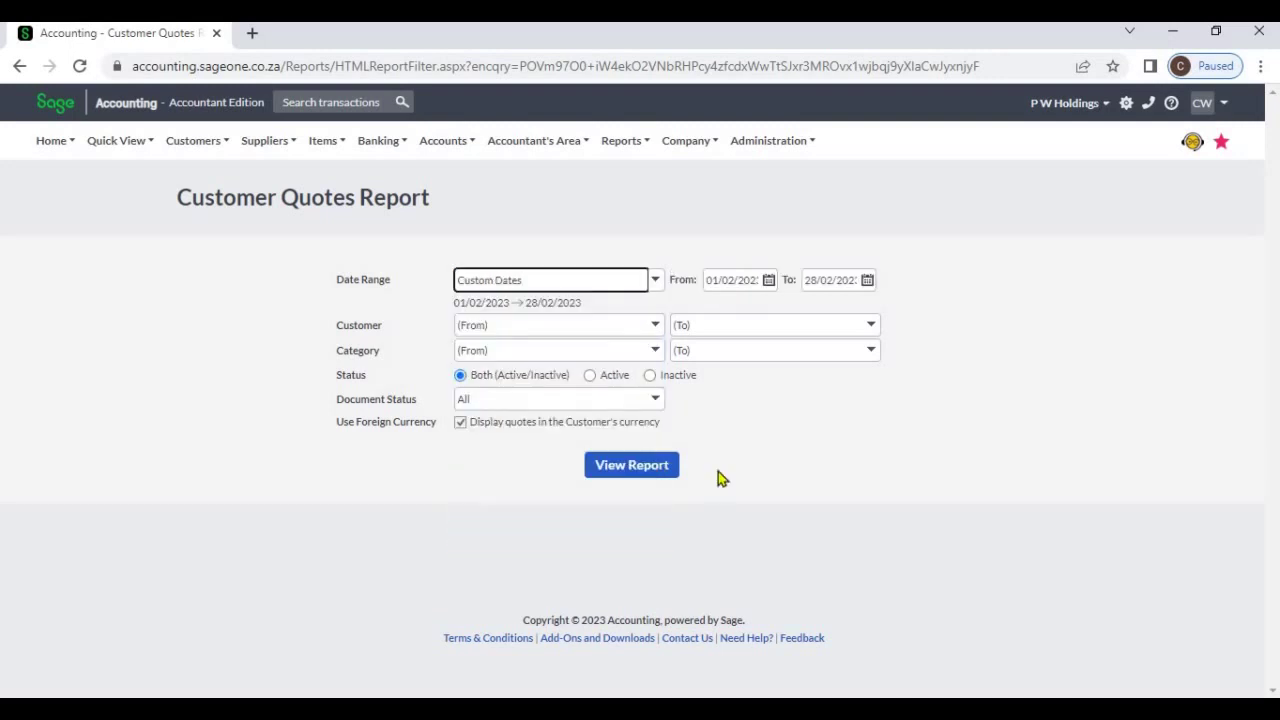
{"action": "left_click", "coordinate": [769, 281]}
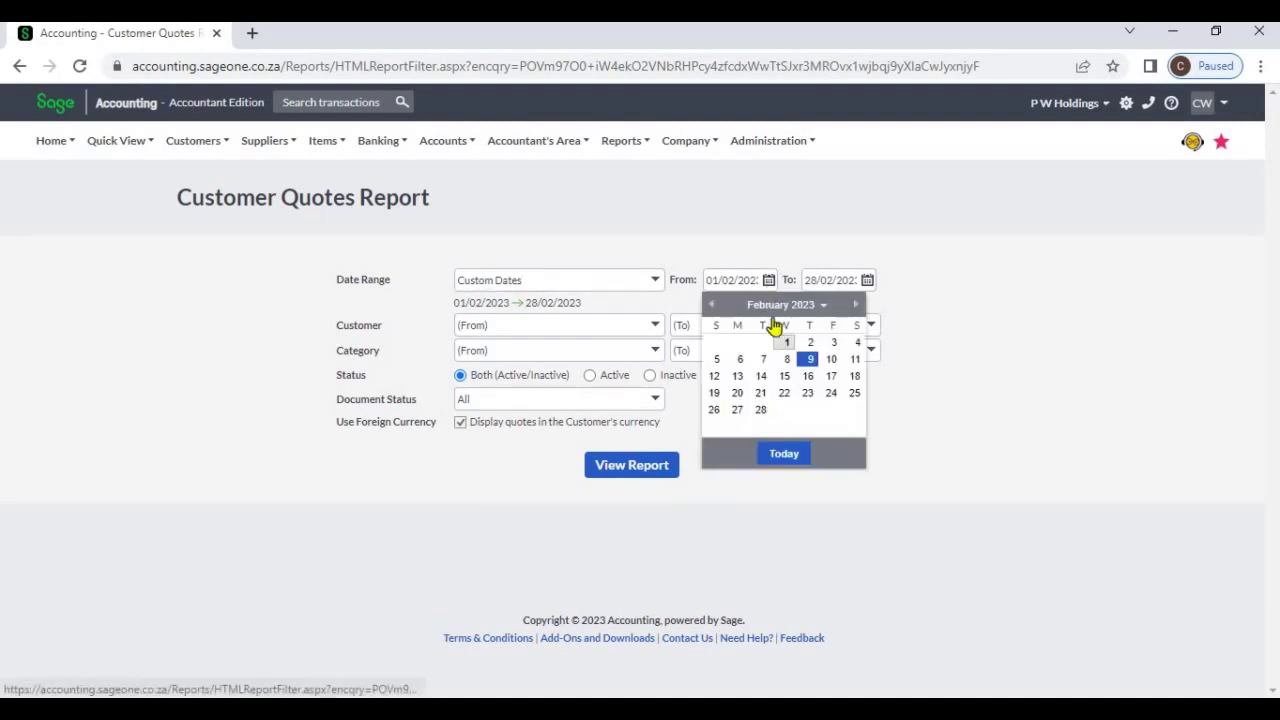
{"action": "left_click", "coordinate": [763, 360]}
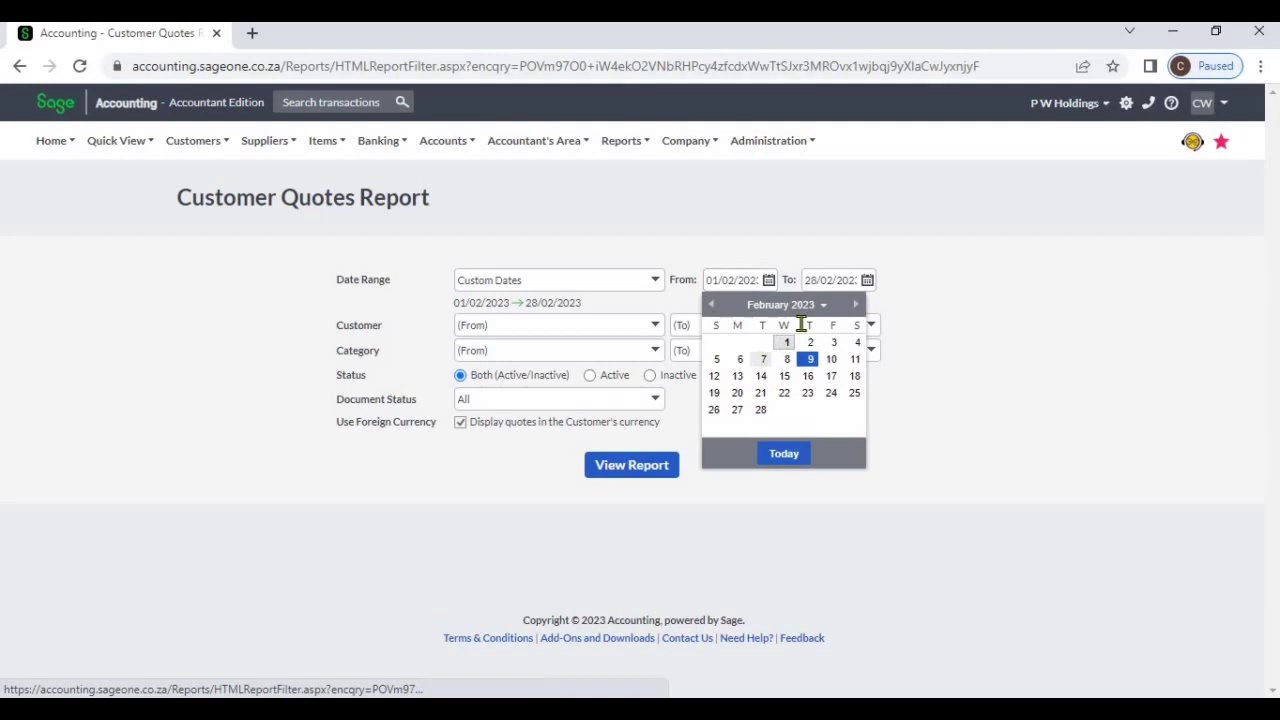
{"action": "left_click", "coordinate": [867, 281]}
{"action": "left_click", "coordinate": [908, 360]}
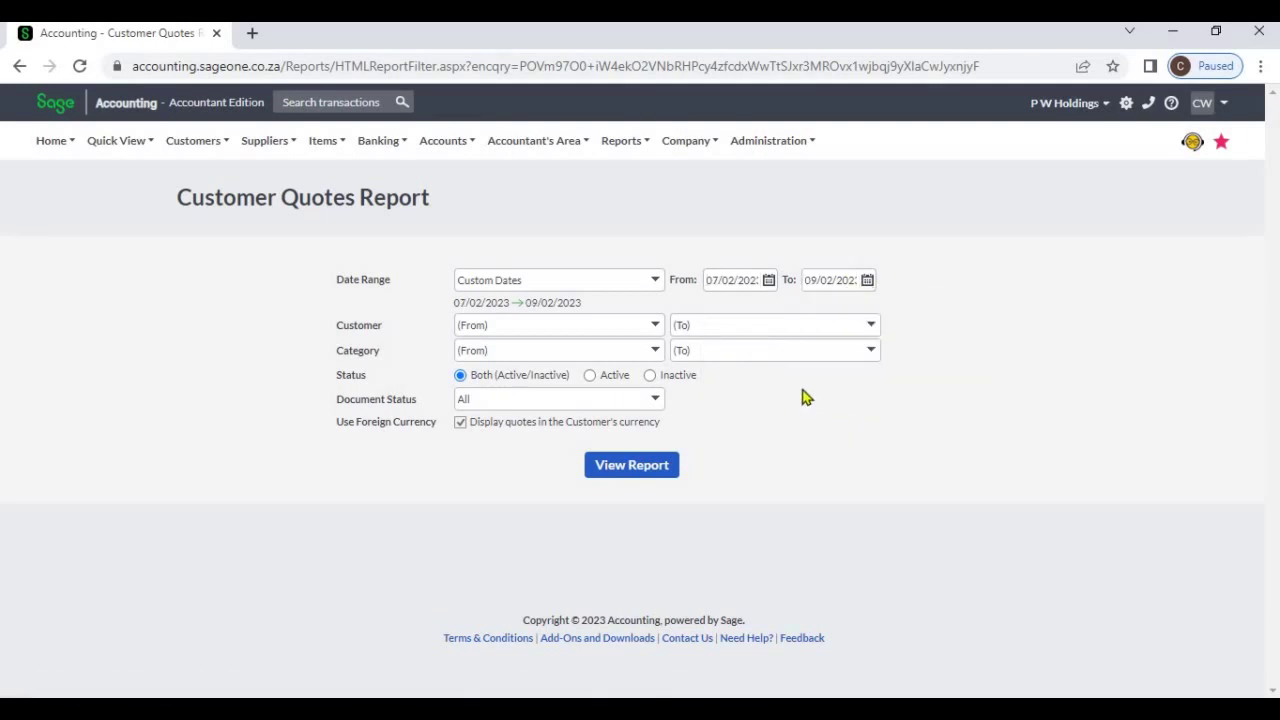
Set the report's date range to All.
{"action": "left_click", "coordinate": [655, 280]}
{"action": "left_click", "coordinate": [549, 578]}
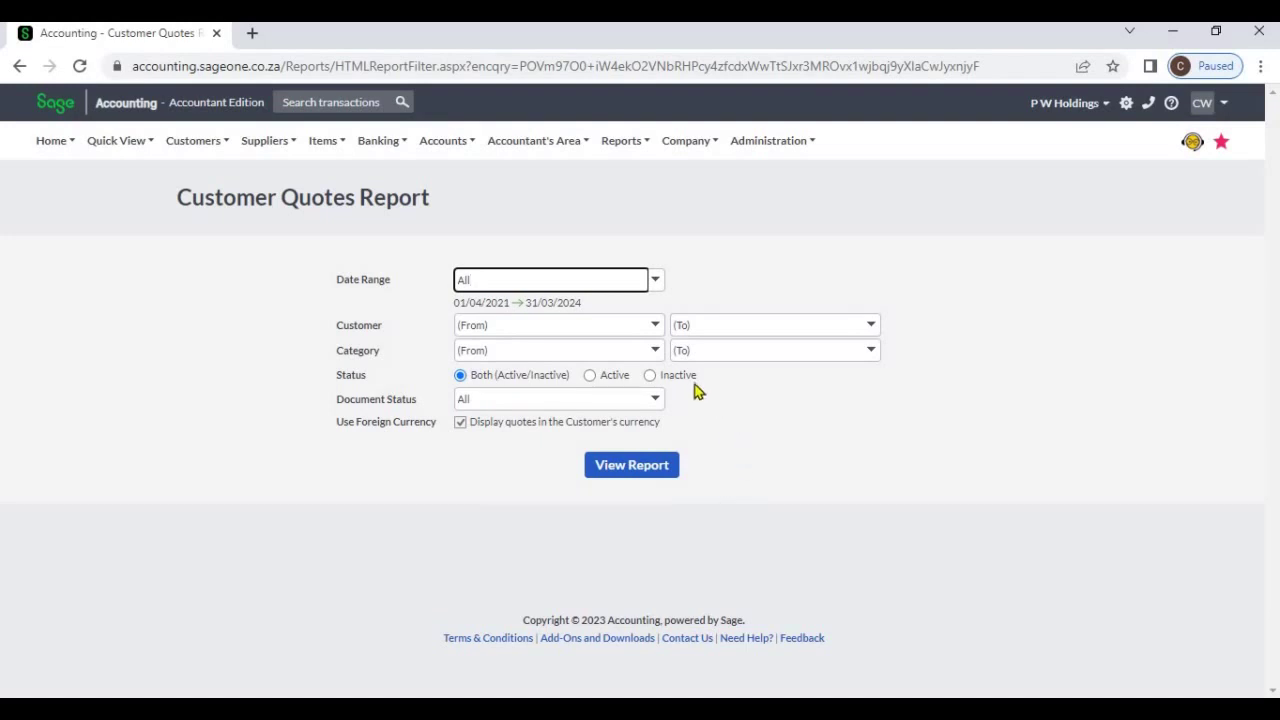
Limit the report to the customer range from Allied (Pvt) Ltd to KIU.
{"action": "left_click", "coordinate": [652, 338]}
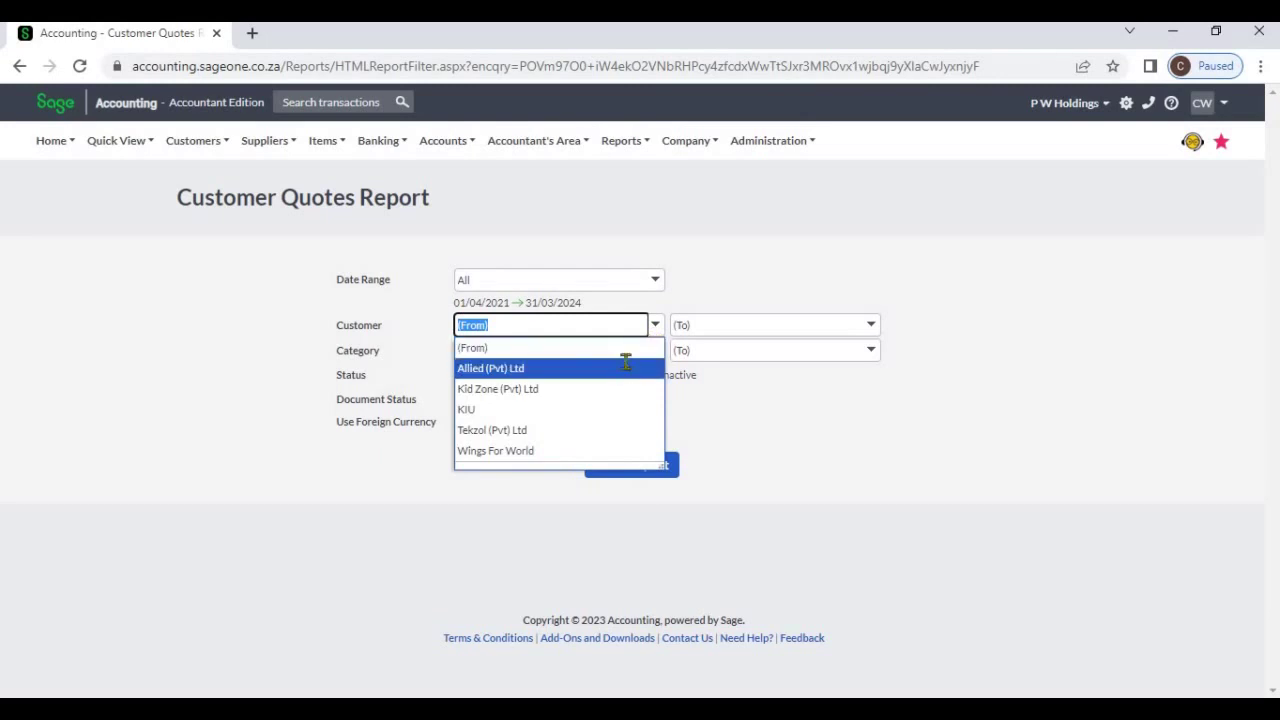
{"action": "left_click", "coordinate": [627, 370]}
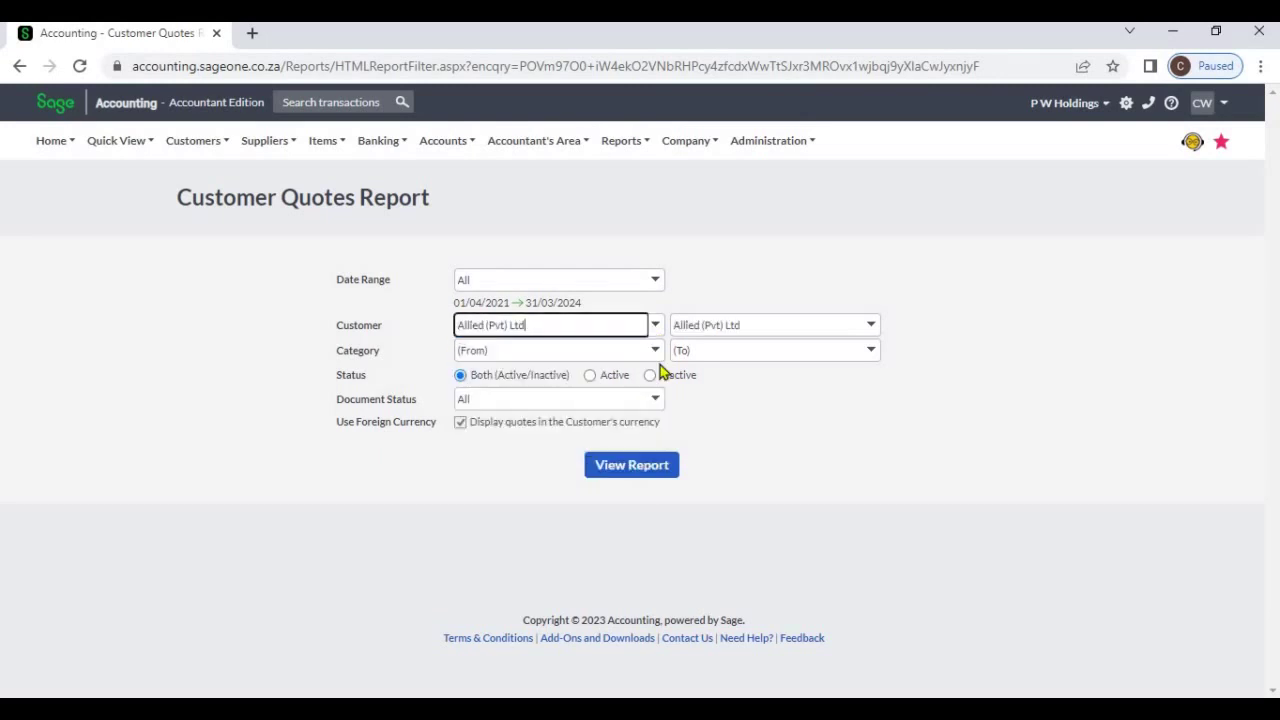
{"action": "left_click", "coordinate": [871, 337]}
{"action": "left_click", "coordinate": [820, 423]}
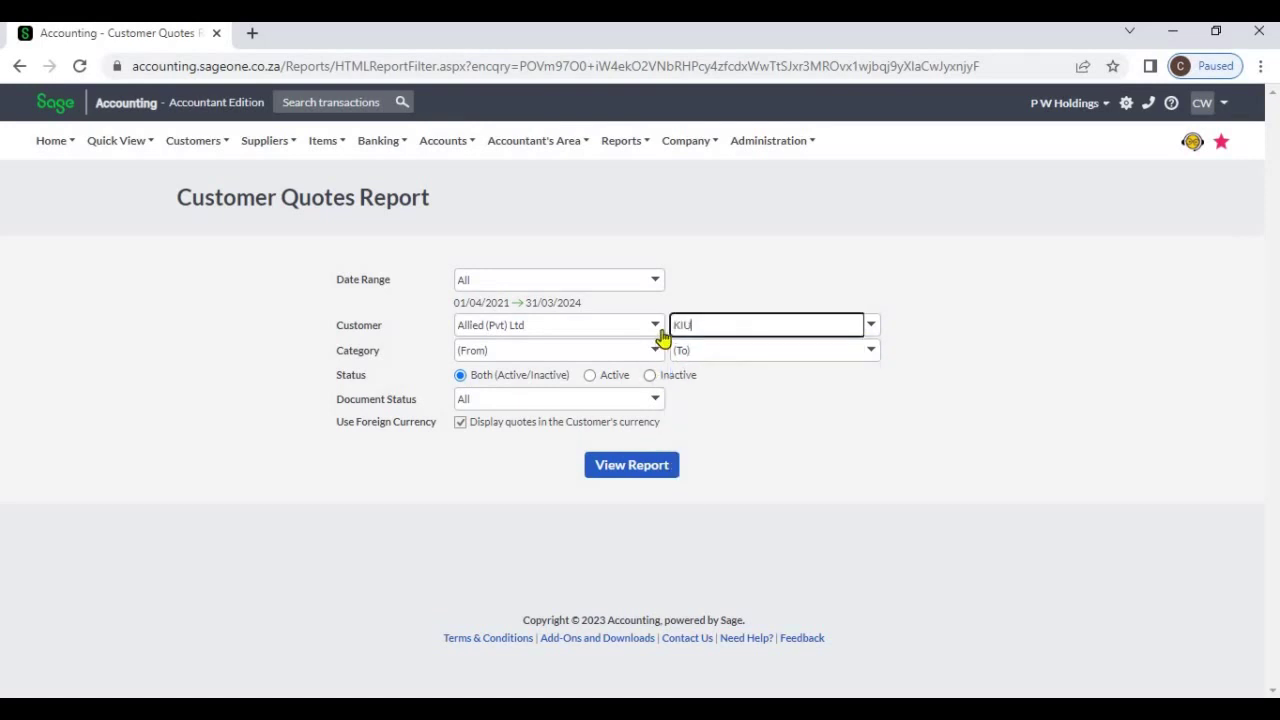
Clear the customer range so the report covers all customers.
{"action": "left_click", "coordinate": [657, 329]}
{"action": "left_click", "coordinate": [657, 329]}
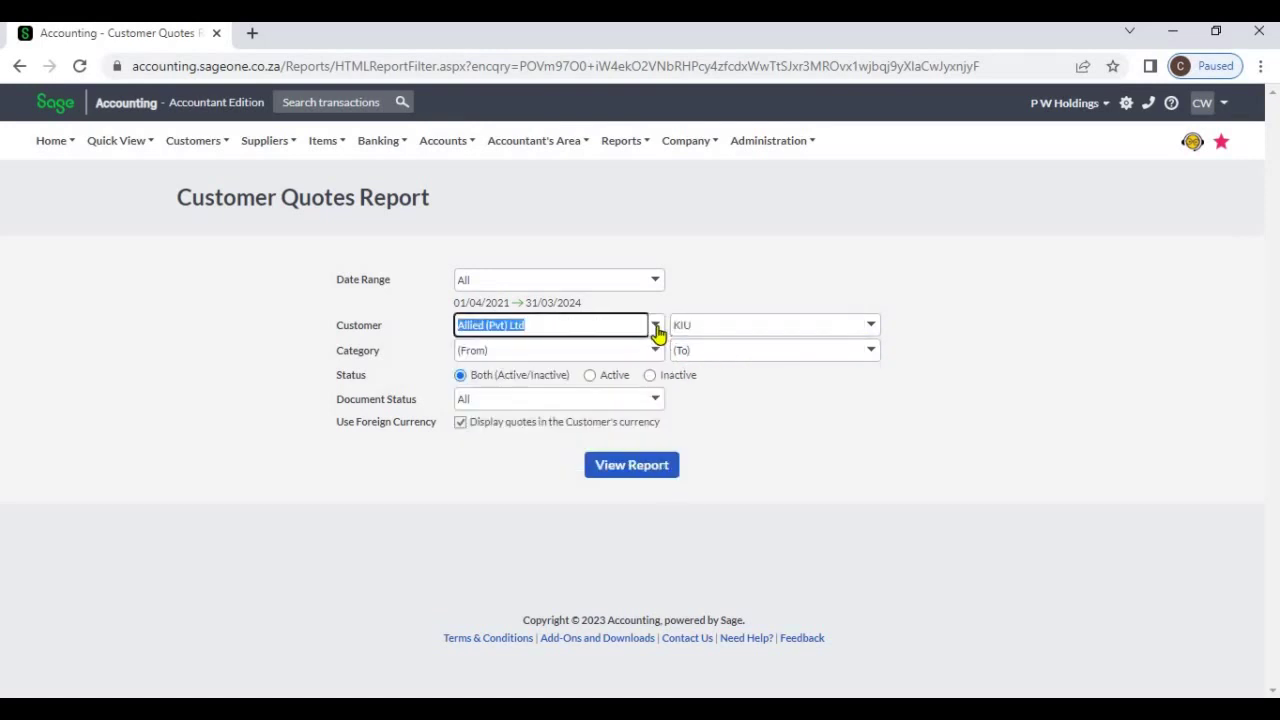
{"action": "left_click", "coordinate": [657, 329]}
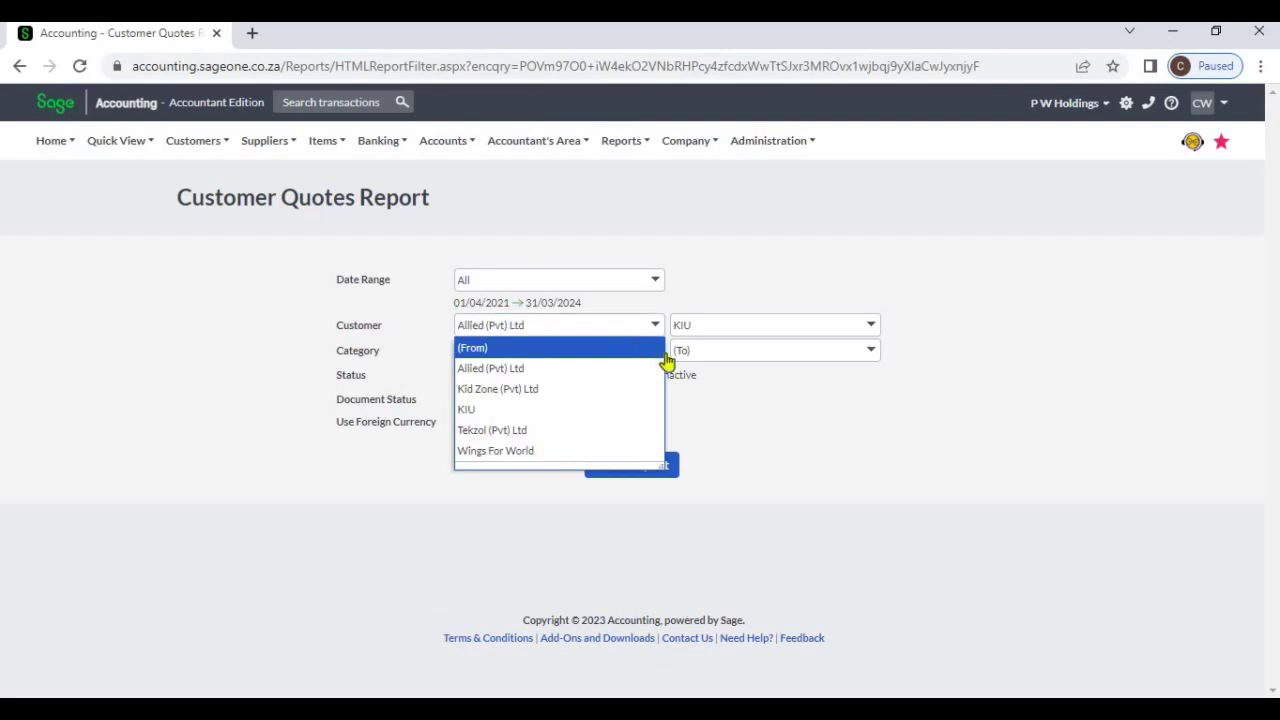
{"action": "left_click", "coordinate": [640, 350]}
Try a category range from Foreign to Retail, and reset the category filter to cover all categories.
{"action": "left_click", "coordinate": [657, 355]}
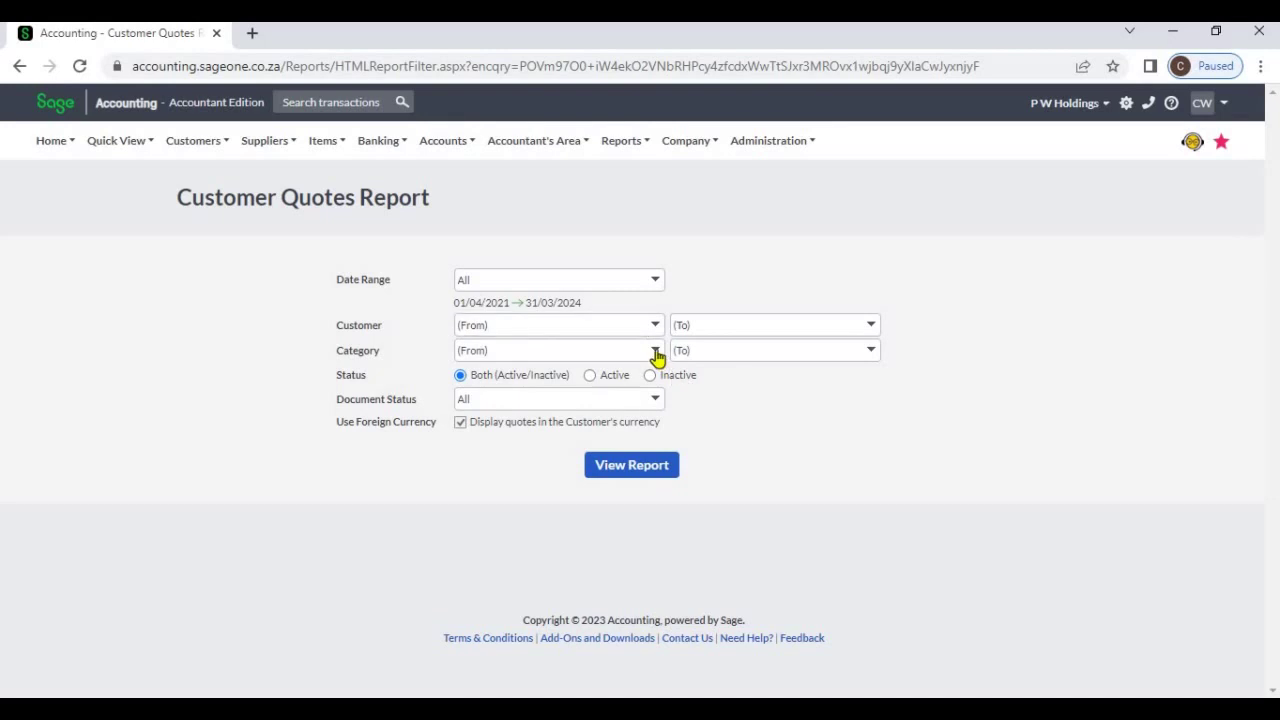
{"action": "left_click", "coordinate": [657, 355]}
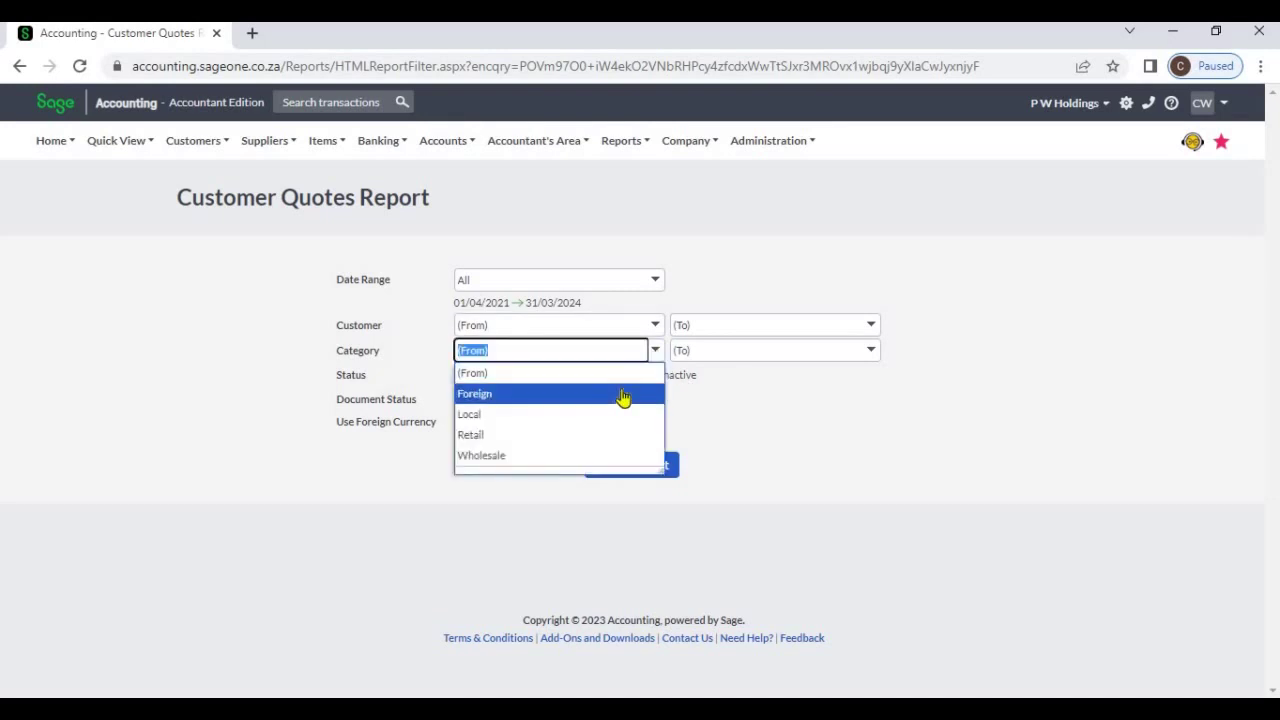
{"action": "left_click", "coordinate": [622, 393]}
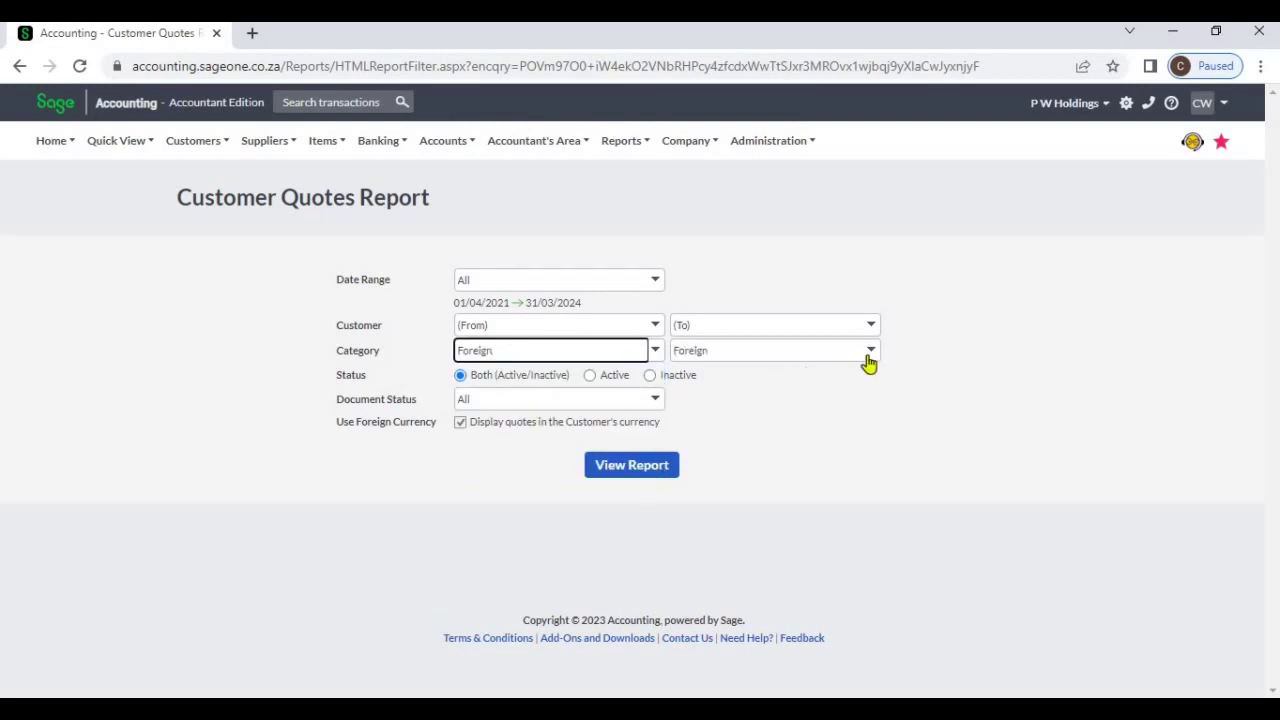
{"action": "left_click", "coordinate": [804, 437]}
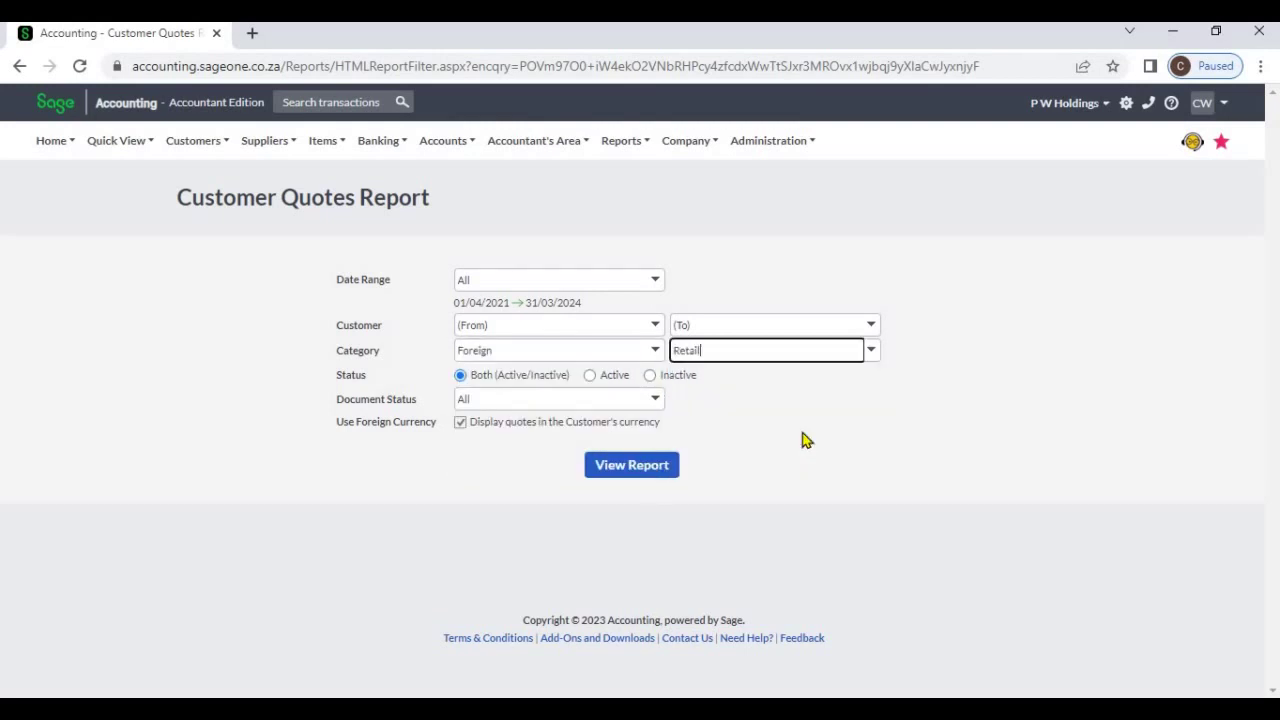
{"action": "left_click", "coordinate": [655, 352]}
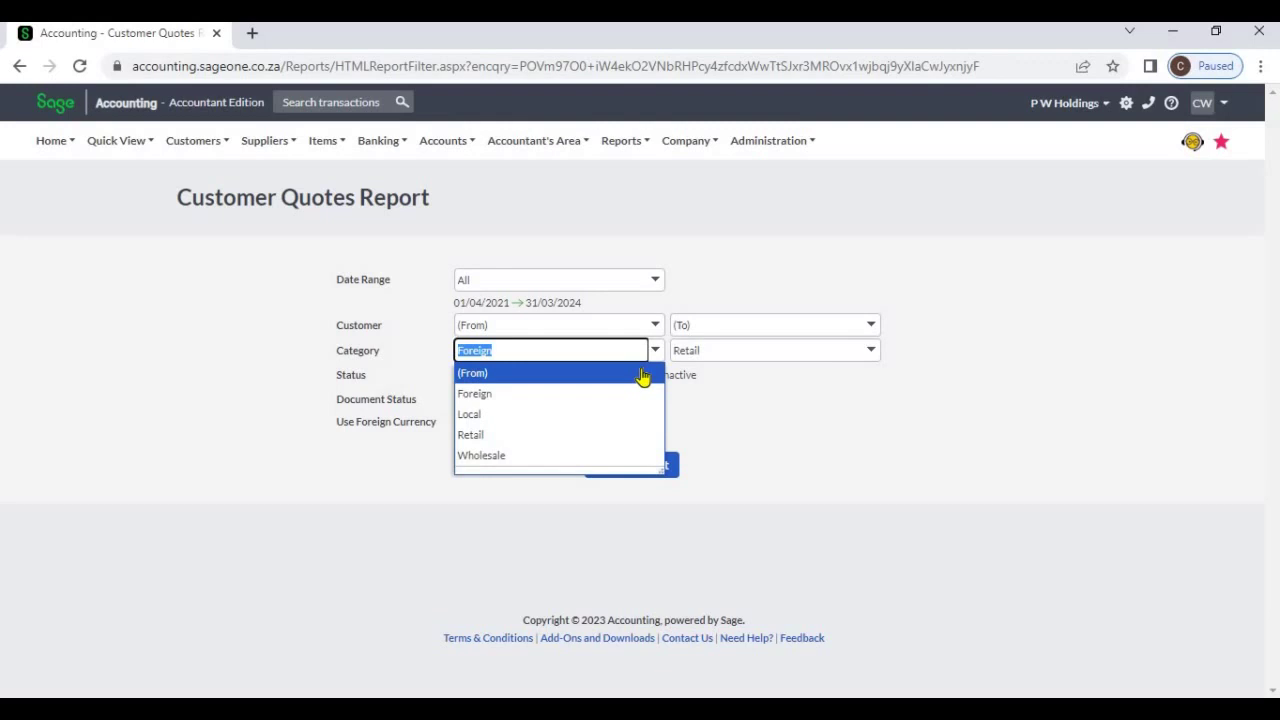
{"action": "left_click", "coordinate": [644, 373]}
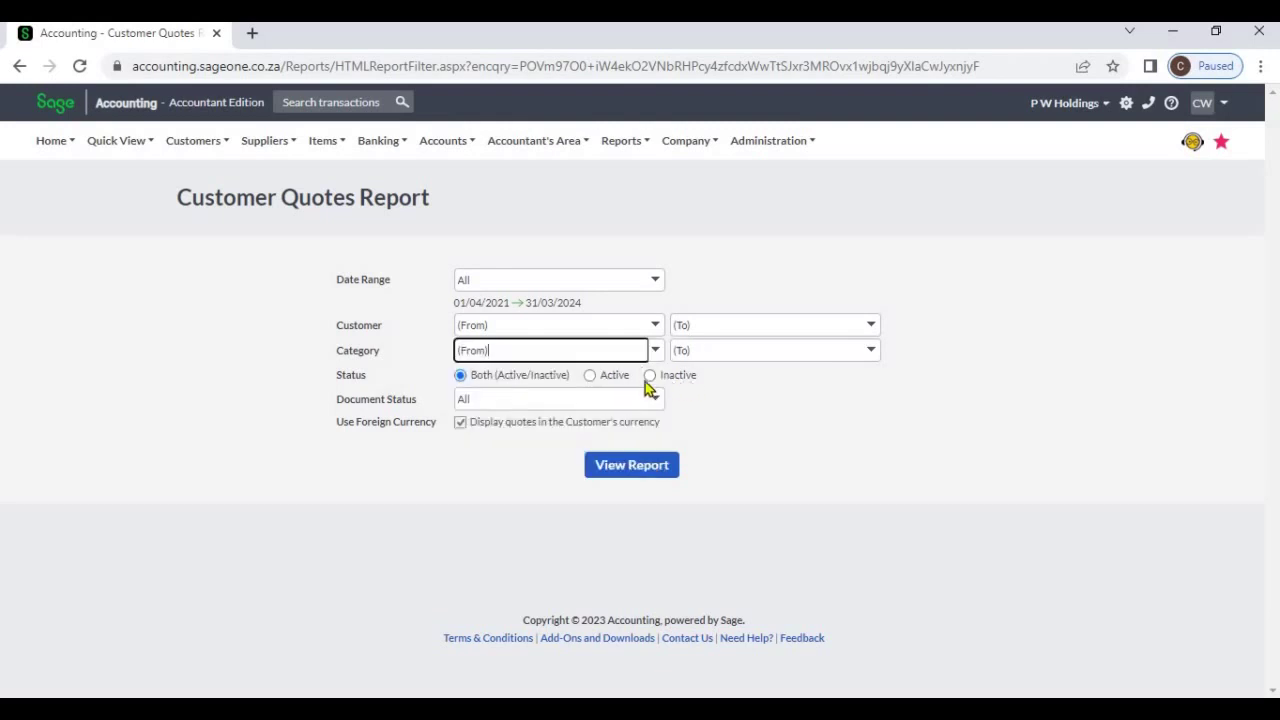
Try the Active and Inactive status filters, and restore the status to Both (Active/Inactive).
{"action": "left_click", "coordinate": [590, 376]}
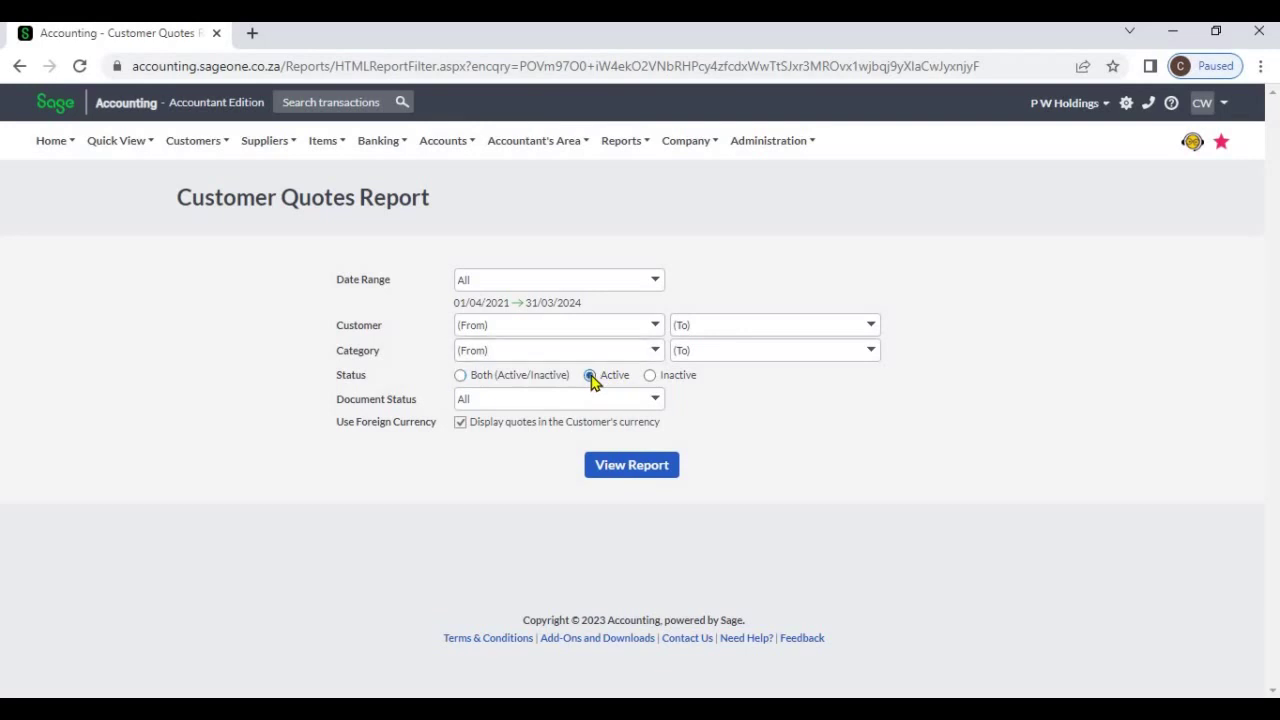
{"action": "left_click", "coordinate": [651, 377]}
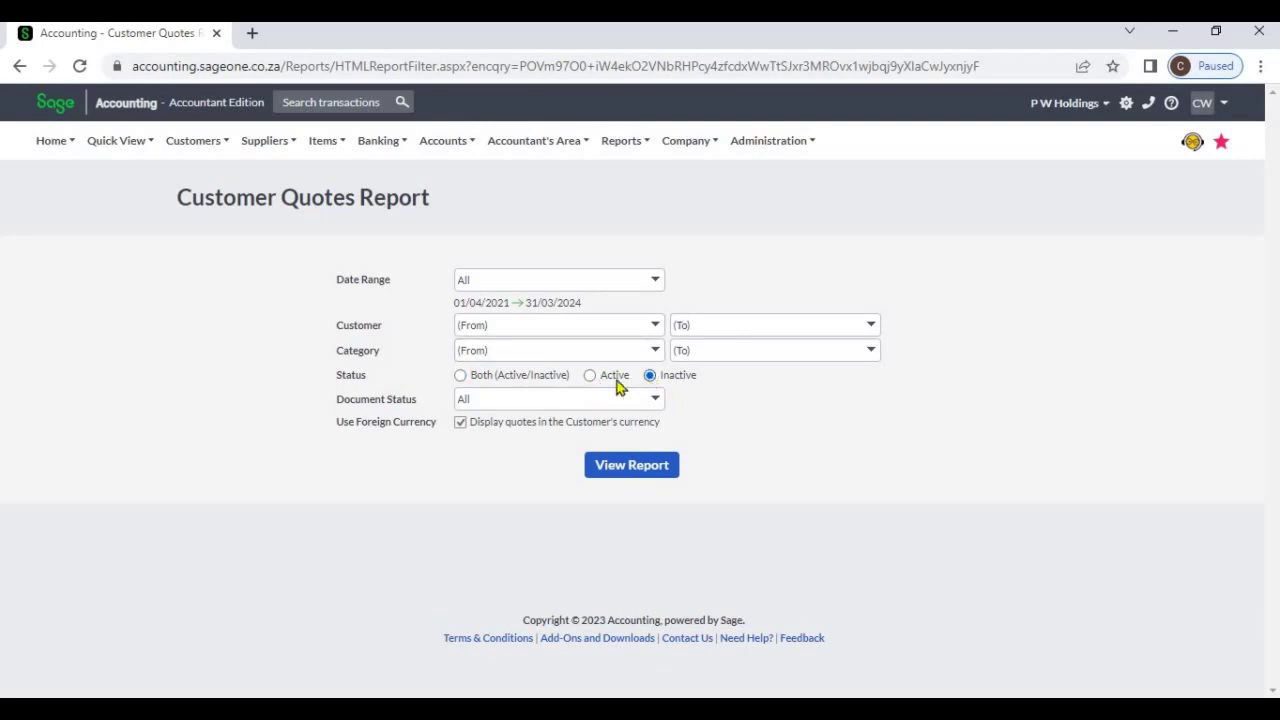
{"action": "left_click", "coordinate": [460, 377]}
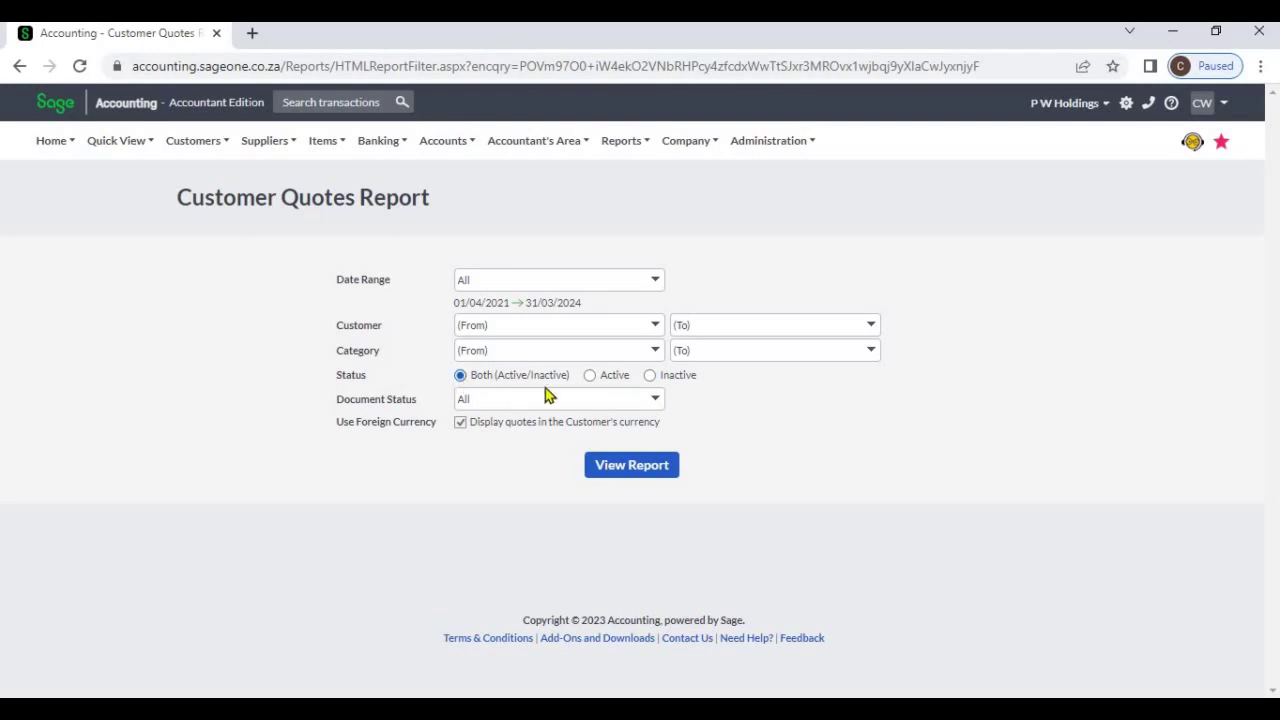
Keep the document status at All and generate the customer quotes report.
{"action": "left_click", "coordinate": [657, 401]}
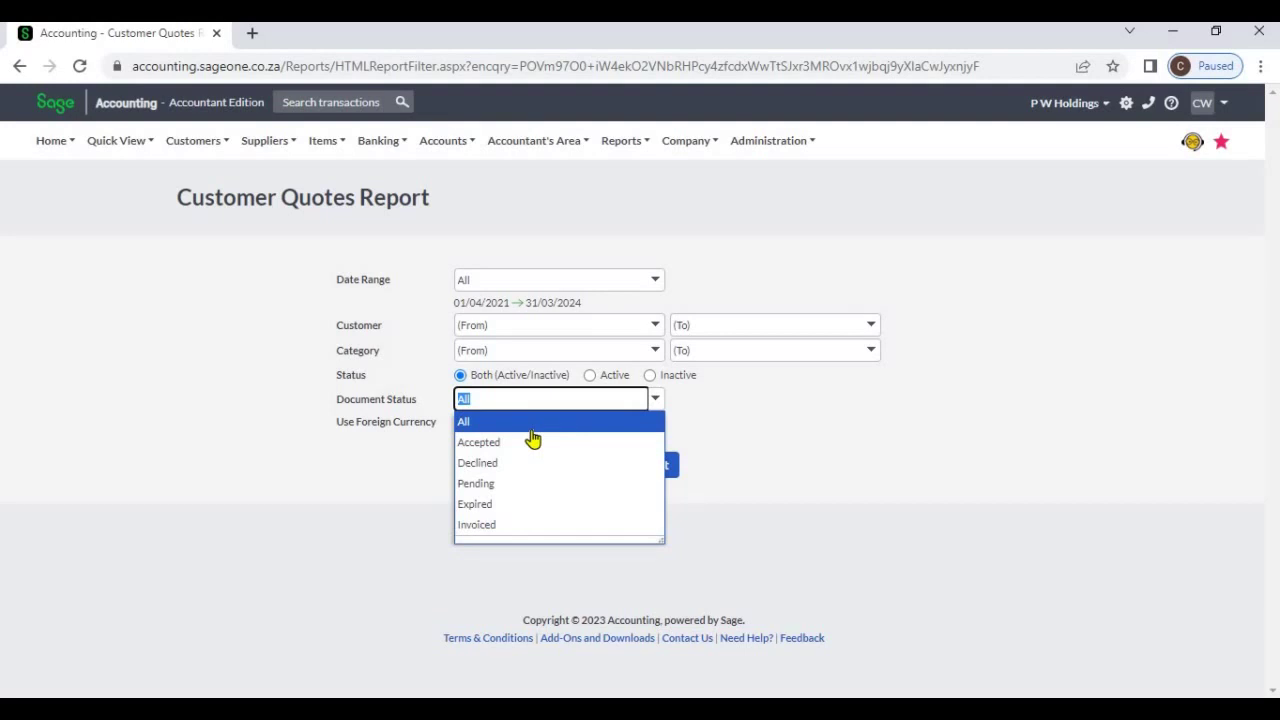
{"action": "key", "text": "Return"}
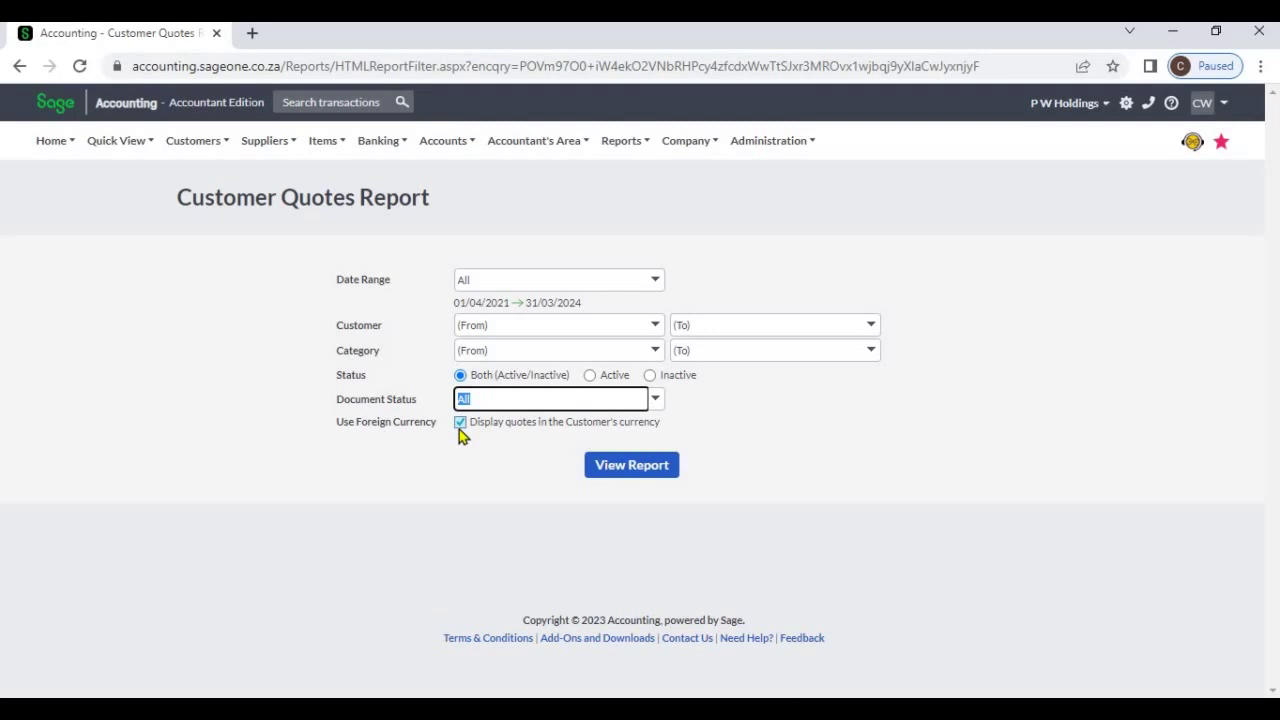
{"action": "left_click", "coordinate": [607, 478]}
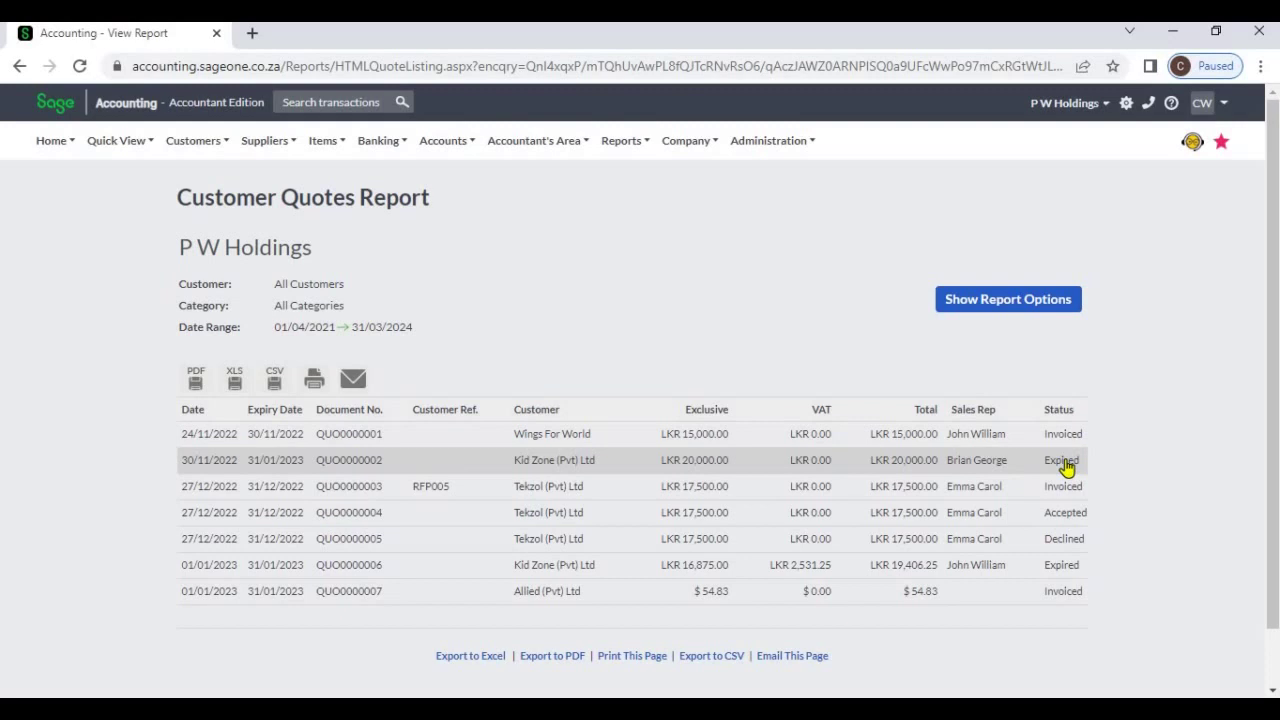
Turn off displaying quotes in the customer's currency in the report options and refresh the report.
{"action": "left_click", "coordinate": [1012, 302]}
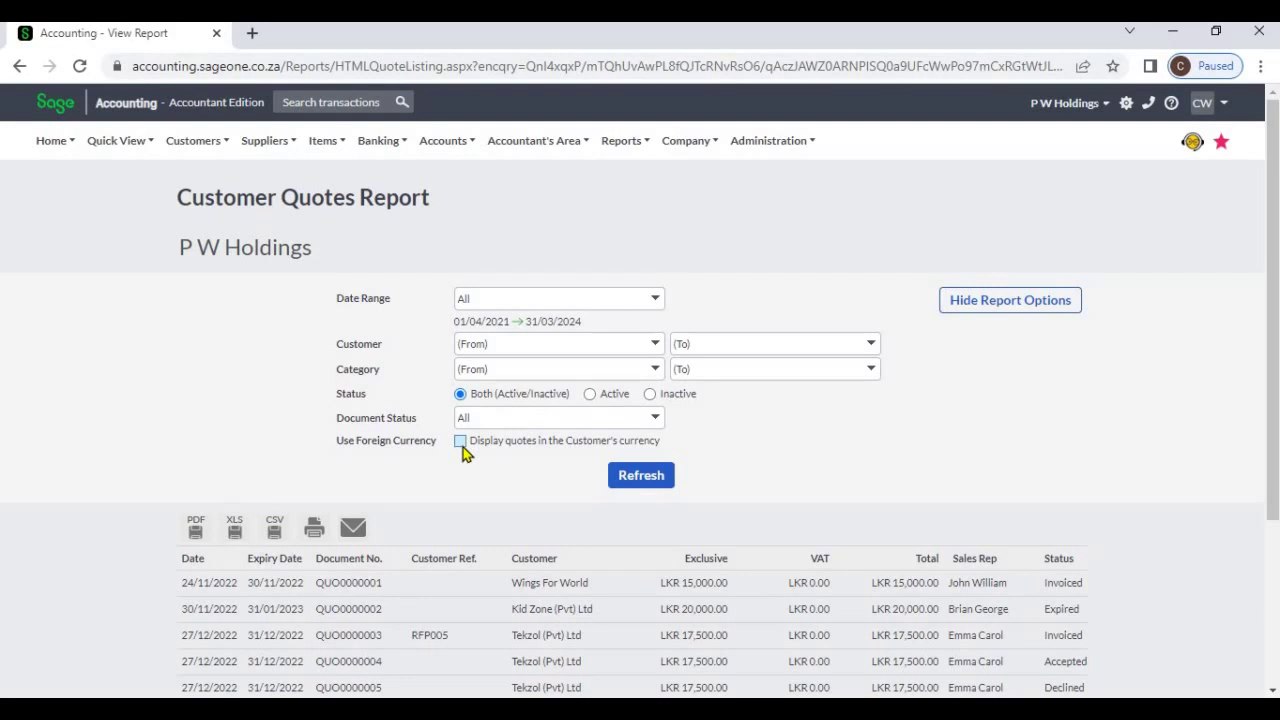
{"action": "left_click", "coordinate": [662, 481]}
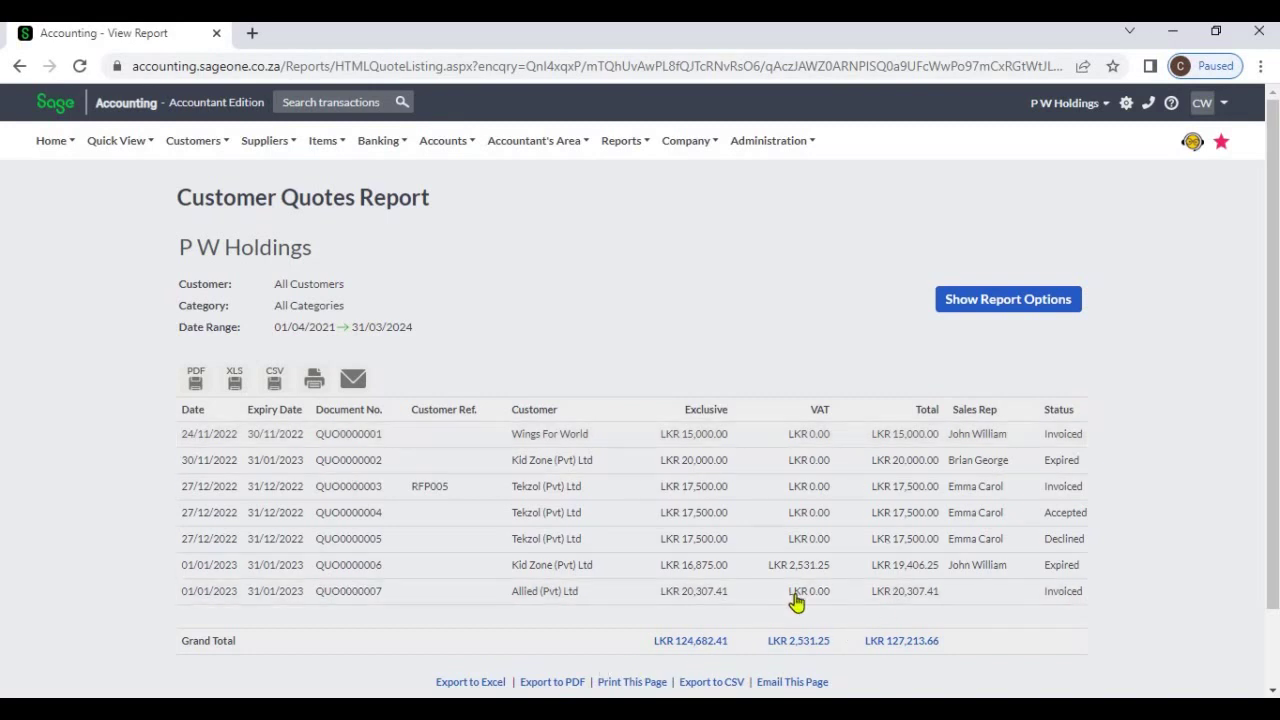
Turn displaying quotes in the customer's currency back on and refresh the report.
{"action": "left_click", "coordinate": [960, 312]}
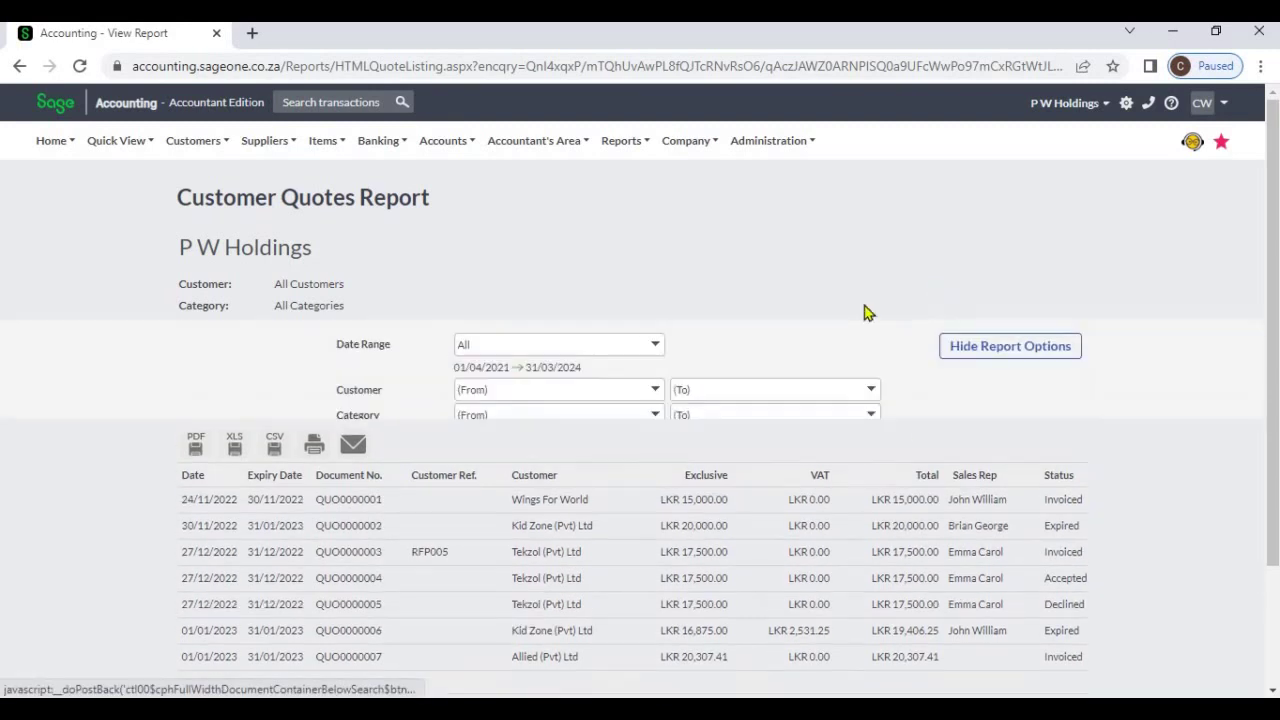
{"action": "left_click", "coordinate": [460, 443]}
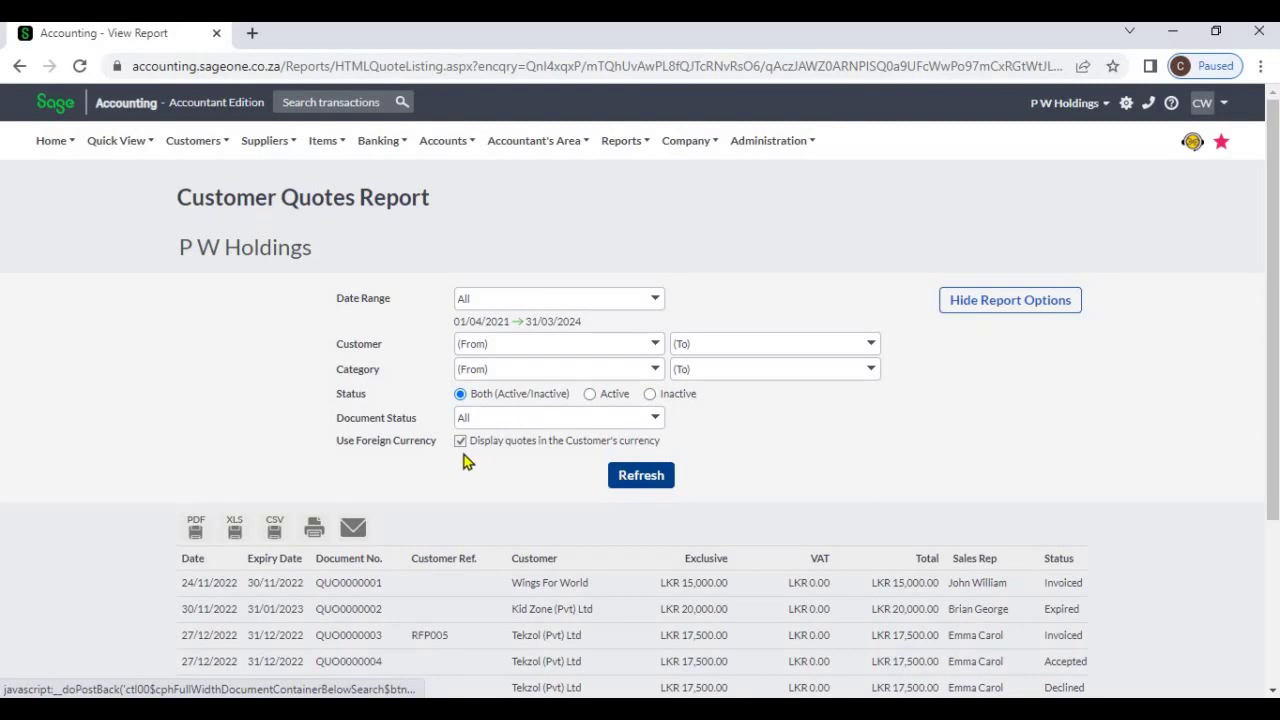
{"action": "left_click", "coordinate": [626, 477]}
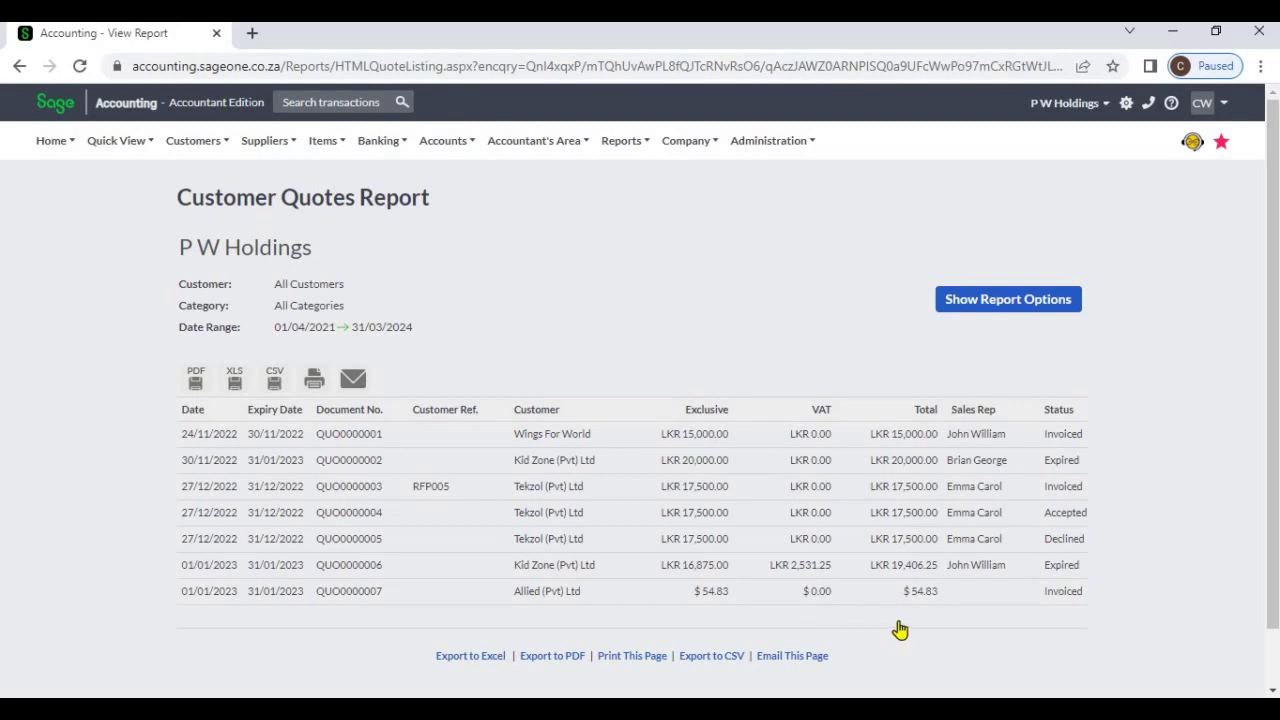
Open the invoiced Tekzol (Pvt) Ltd quote from the report to view its details, and return to the report.
{"action": "left_click", "coordinate": [538, 490]}
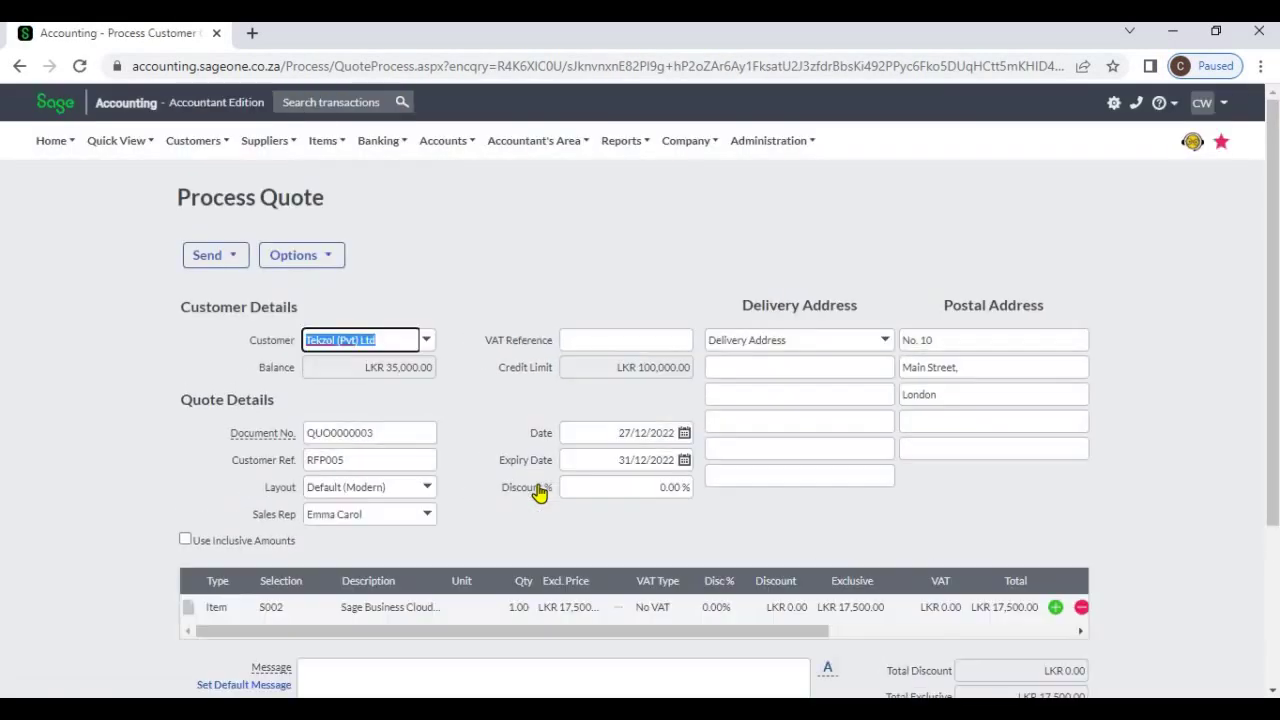
{"action": "left_click", "coordinate": [17, 72]}
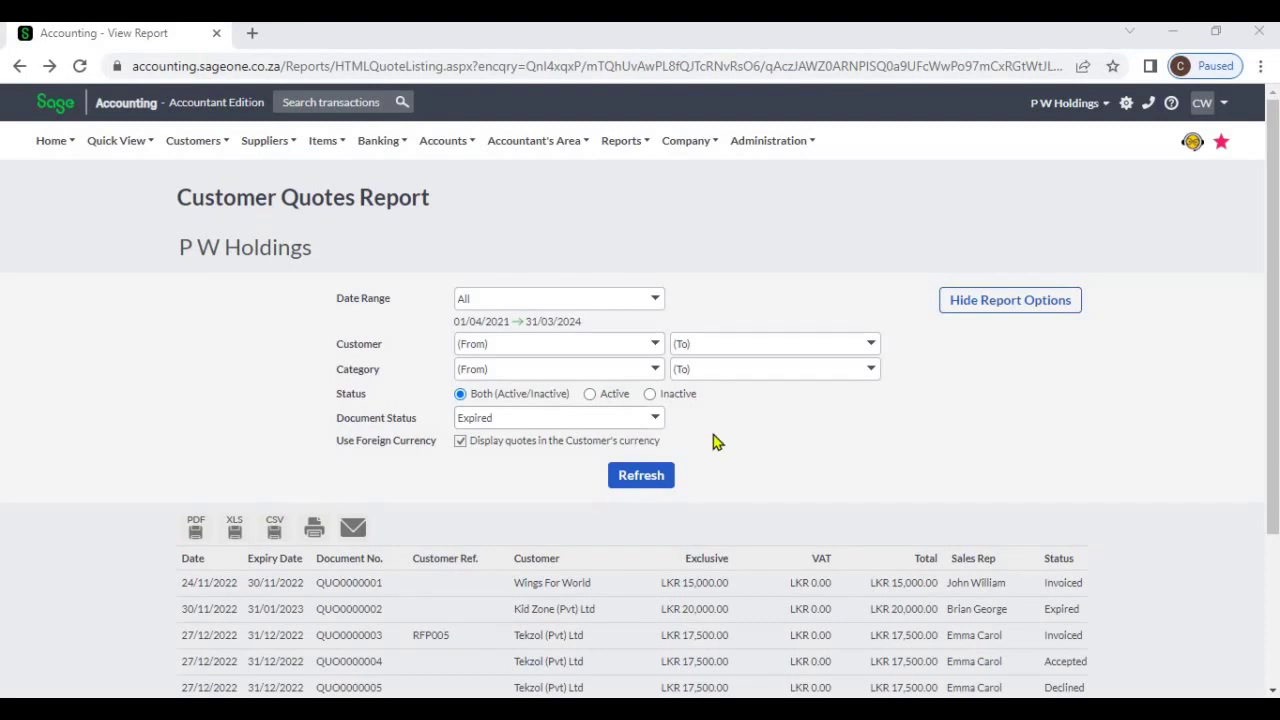
Filter the quotes report by the Expired document status and refresh it.
{"action": "left_click", "coordinate": [653, 422]}
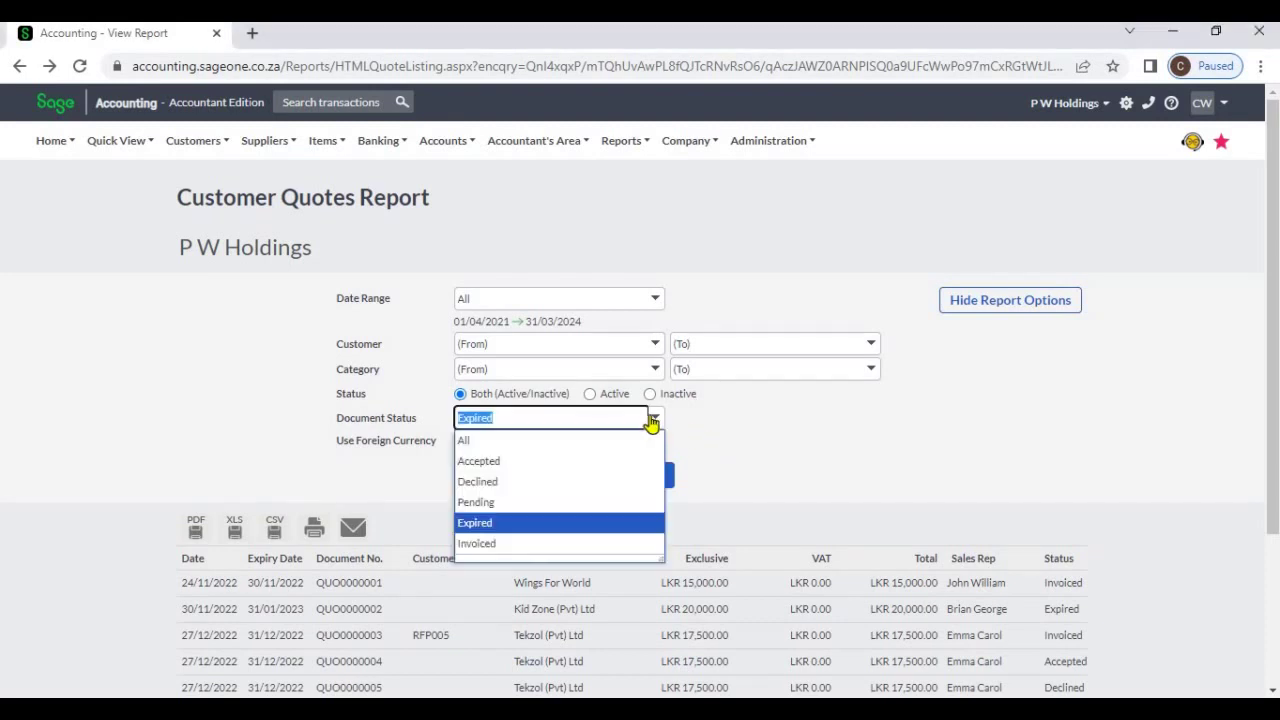
{"action": "left_click", "coordinate": [594, 524]}
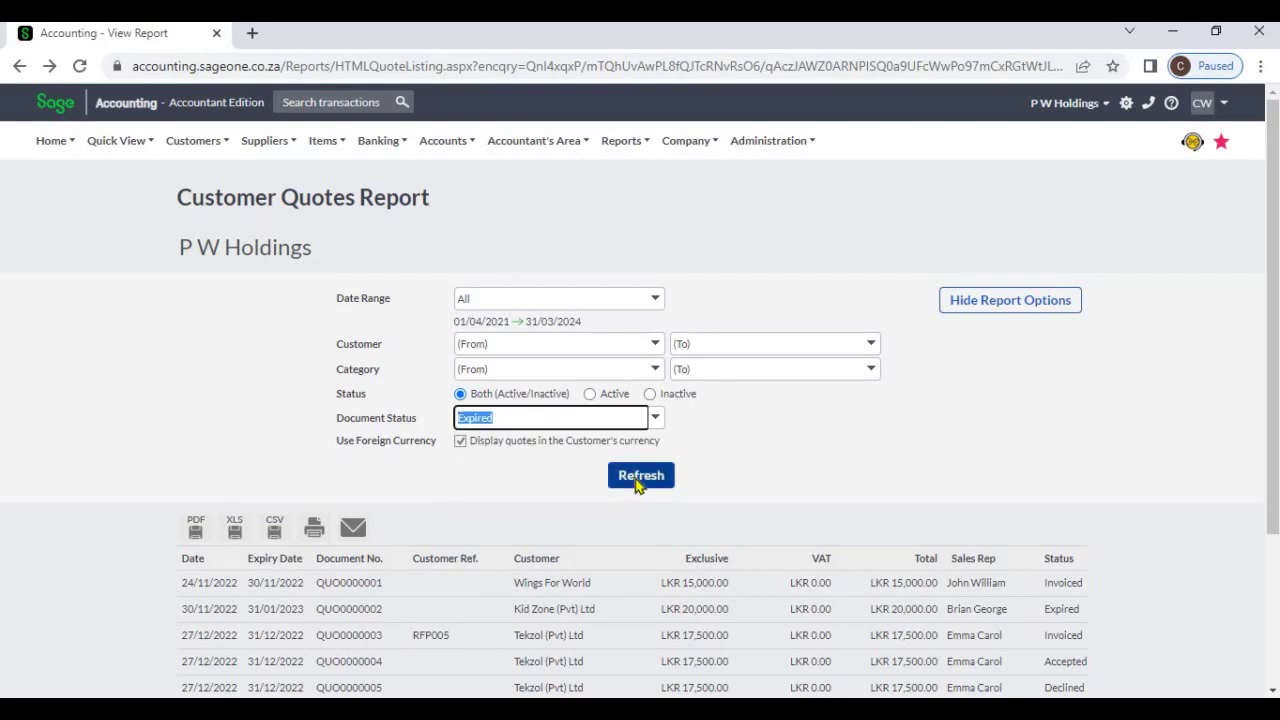
{"action": "left_click", "coordinate": [636, 482]}
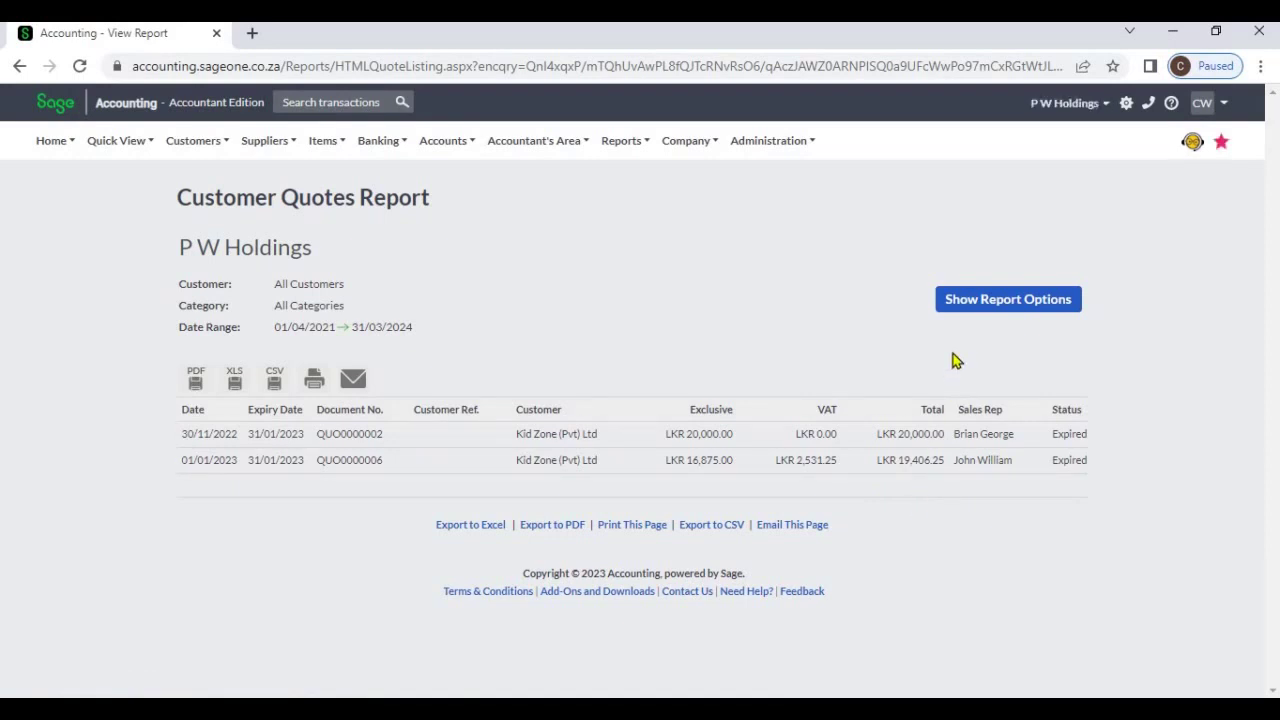
Change the report's document status filter to Accepted and refresh the report.
{"action": "left_click", "coordinate": [966, 306]}
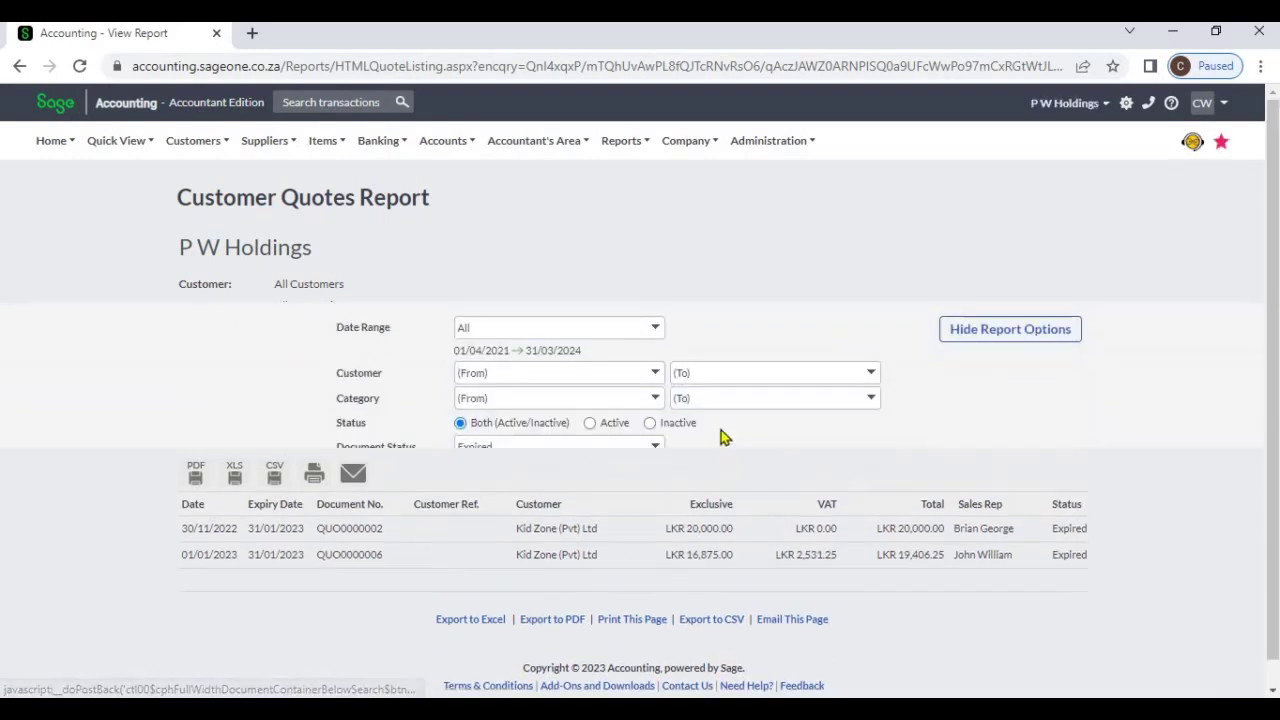
{"action": "left_click", "coordinate": [653, 420]}
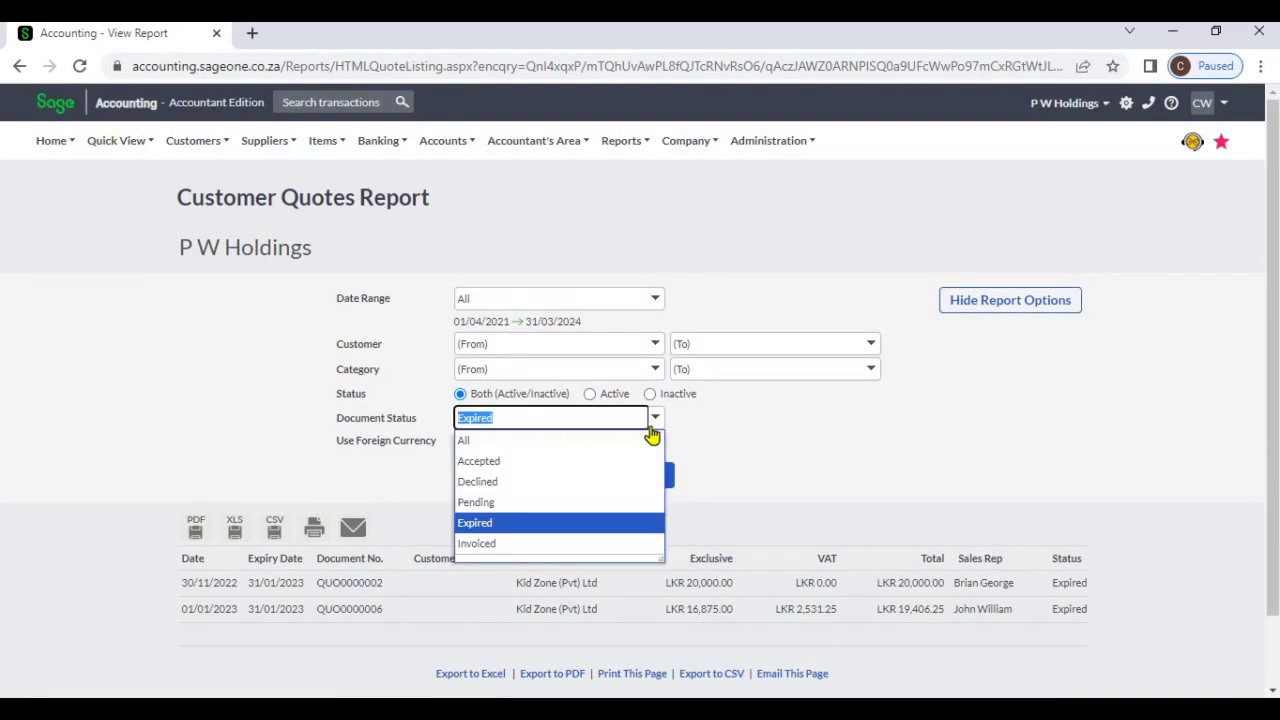
{"action": "left_click", "coordinate": [624, 470]}
{"action": "left_click", "coordinate": [628, 486]}
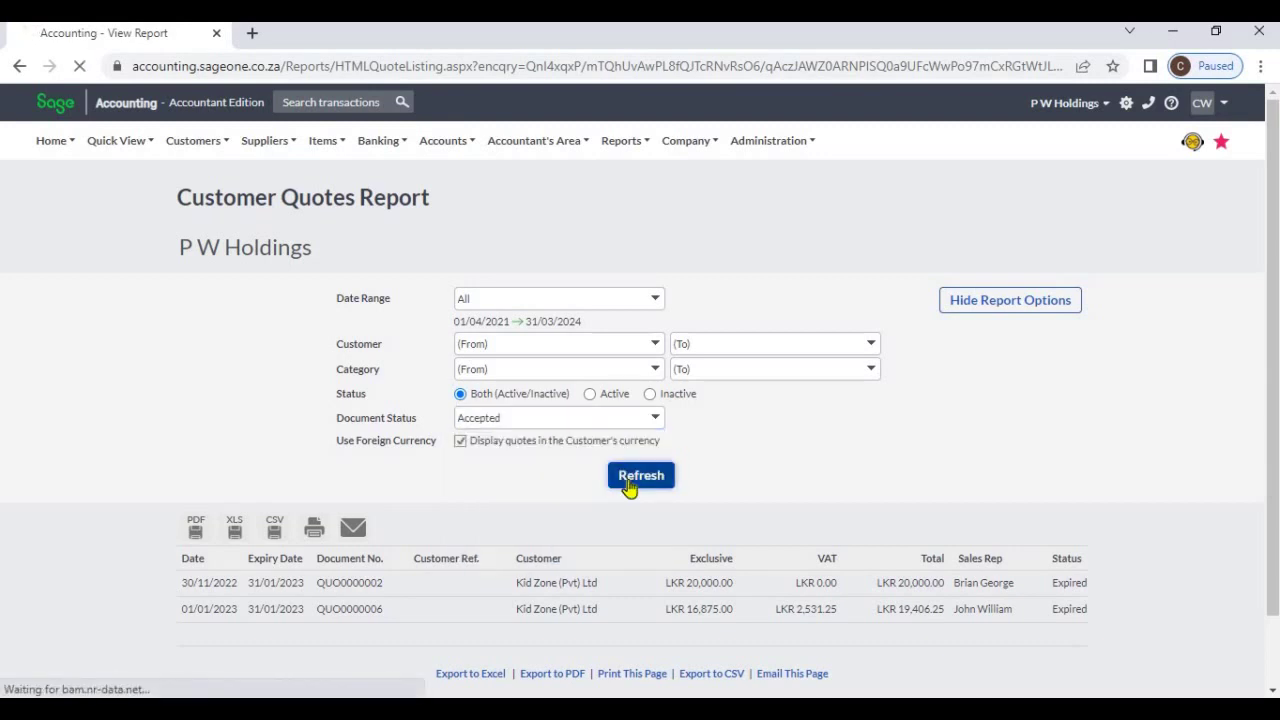